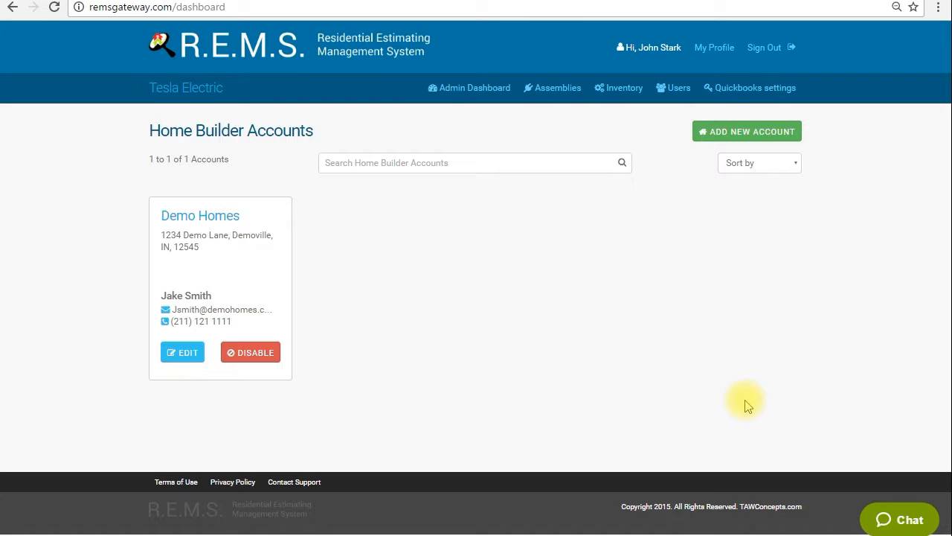
Open the Demo Residence project of Demo Homes, stop the PDF generation, and open its project plan for editing.
click(212, 220)
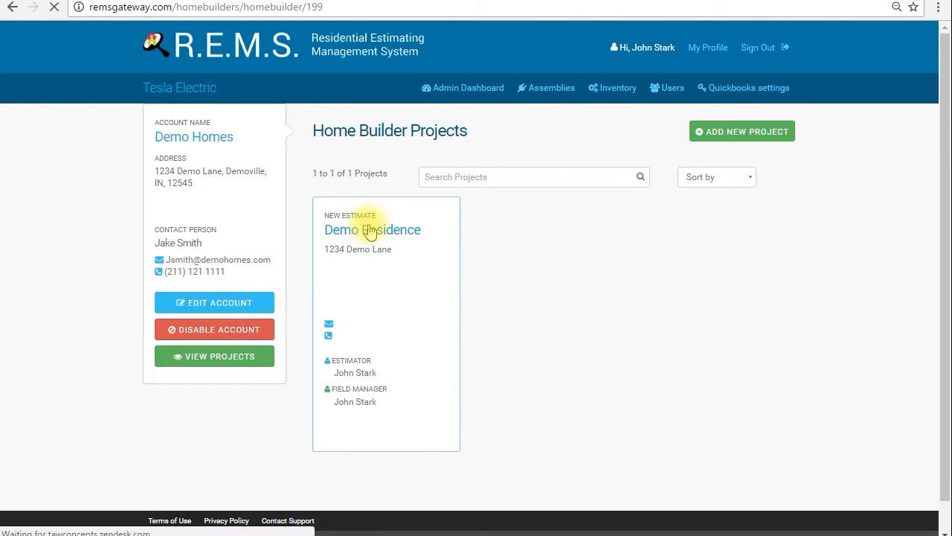
click(369, 232)
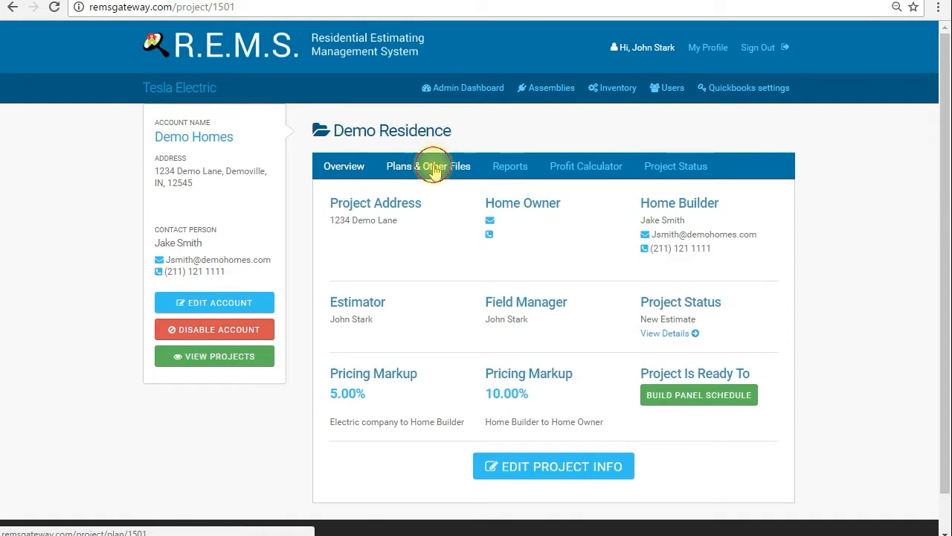
click(436, 166)
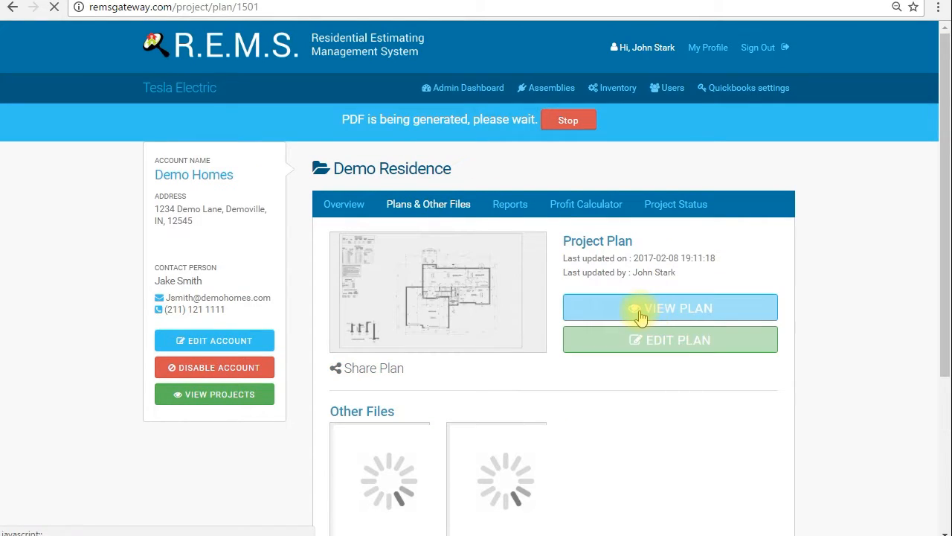
click(566, 126)
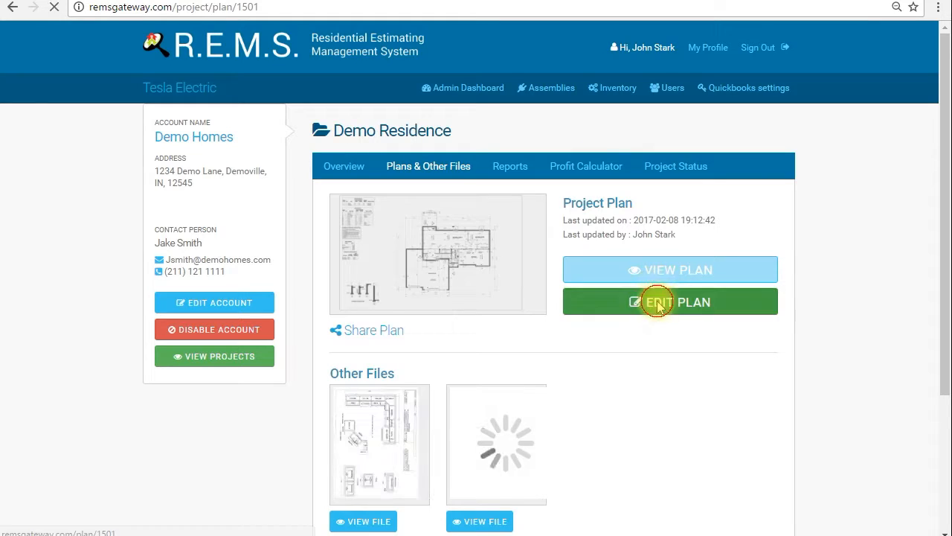
click(657, 300)
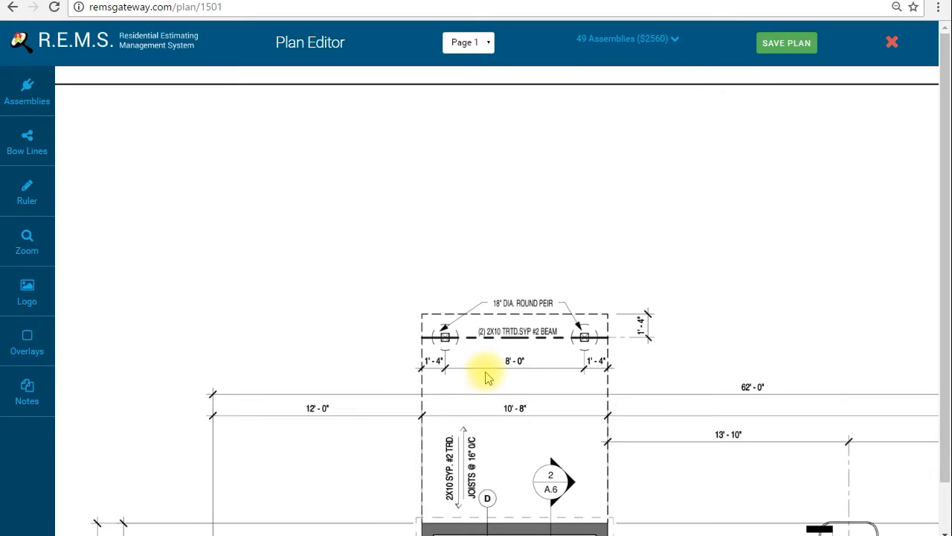
Place measuring rulers over the Optional Family room on page 1 of the plan.
drag(479, 442, 429, 243)
drag(513, 409, 484, 312)
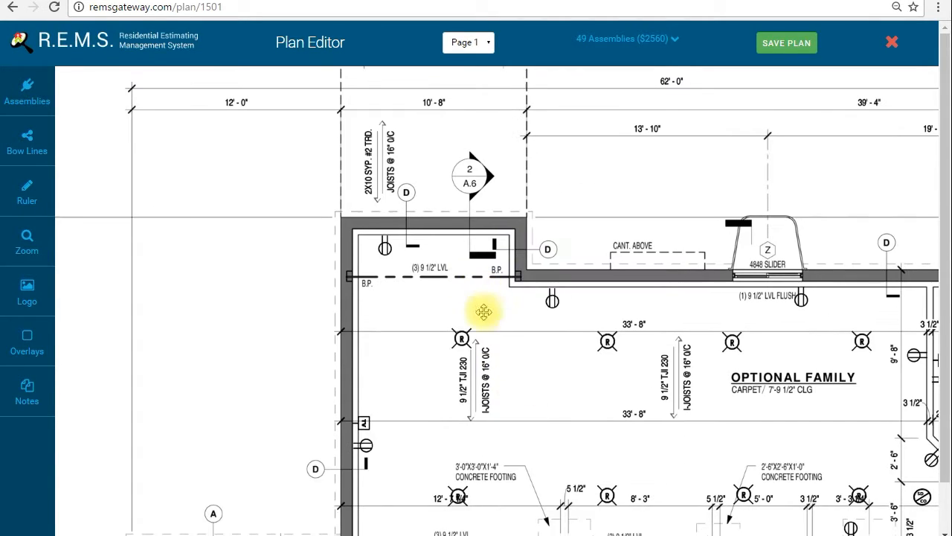
drag(511, 383, 489, 338)
mouse_move(563, 375)
mouse_down()
mouse_move(444, 325)
mouse_move(462, 326)
mouse_move(355, 336)
mouse_move(453, 340)
mouse_move(382, 304)
mouse_move(461, 328)
mouse_move(364, 321)
mouse_move(479, 313)
mouse_up()
drag(372, 299, 417, 330)
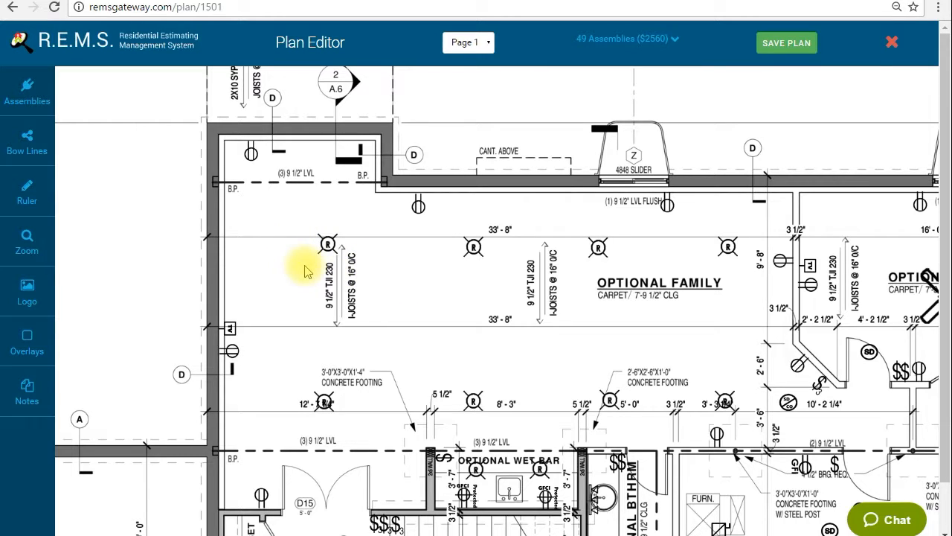
click(30, 194)
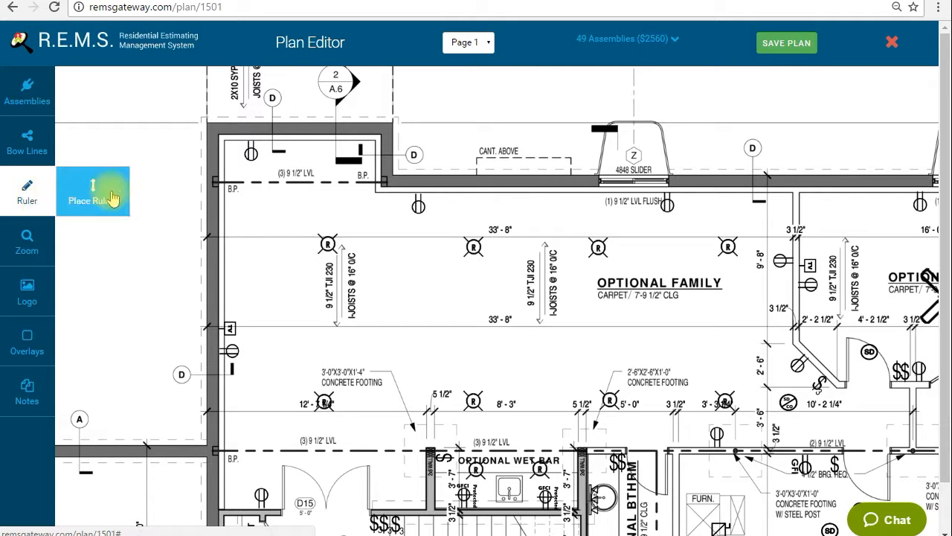
click(112, 198)
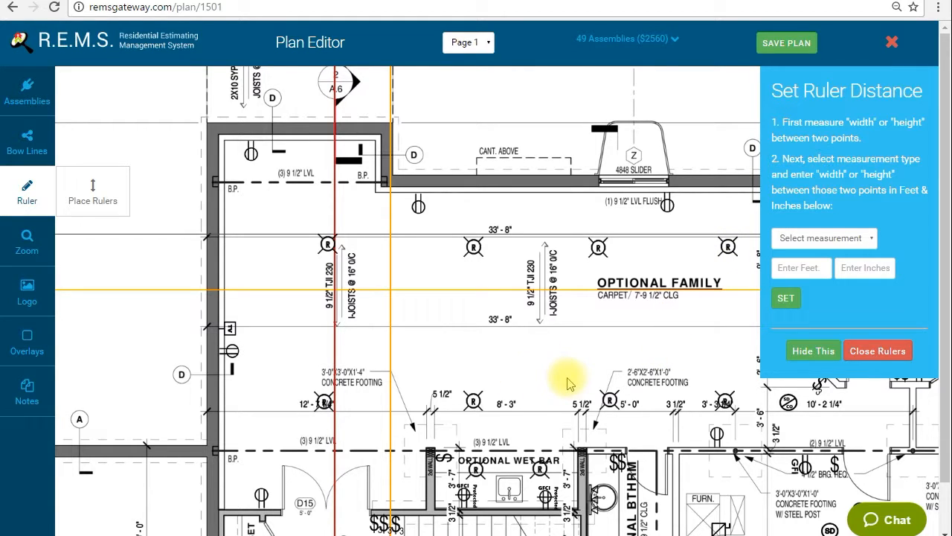
Align the two vertical rulers with the ends of the 8'-3" dimension above the Optional Wet Bar.
drag(567, 382, 427, 302)
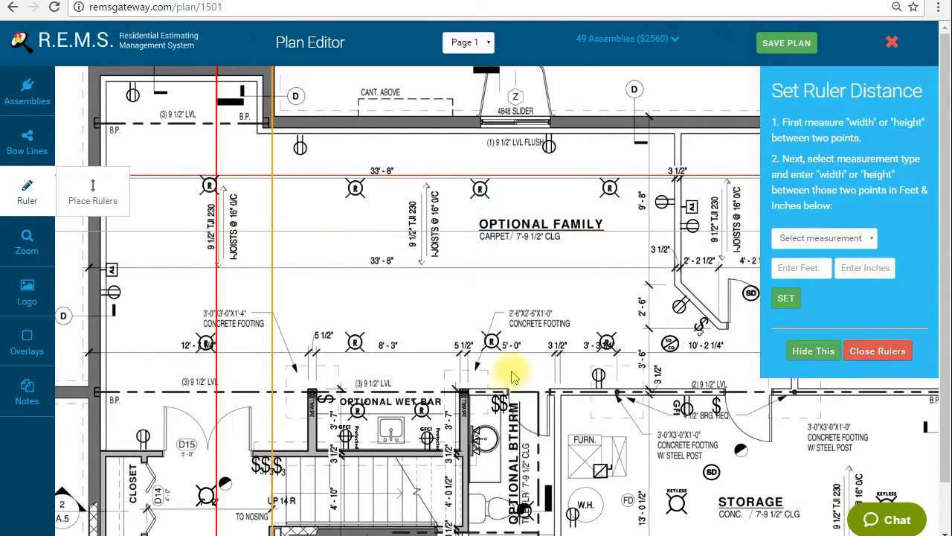
drag(583, 424, 425, 393)
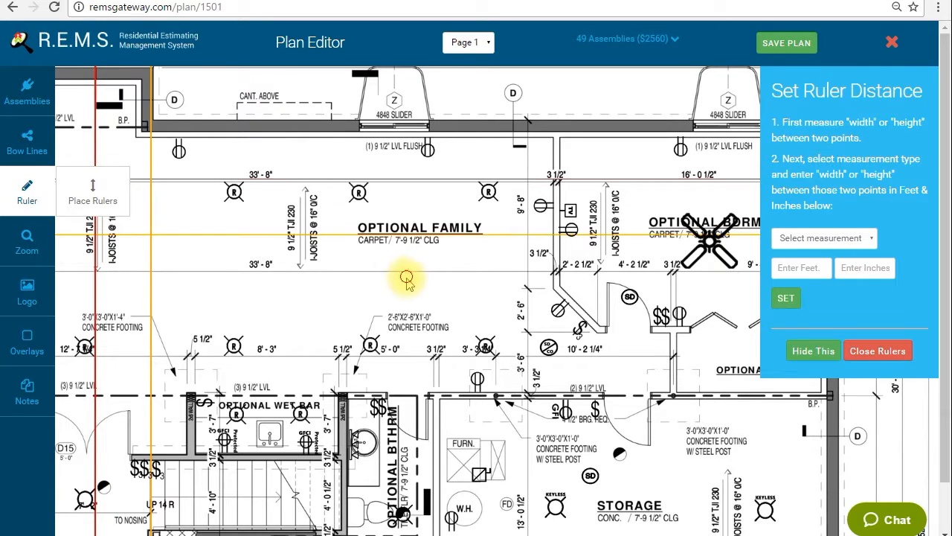
drag(407, 281, 484, 278)
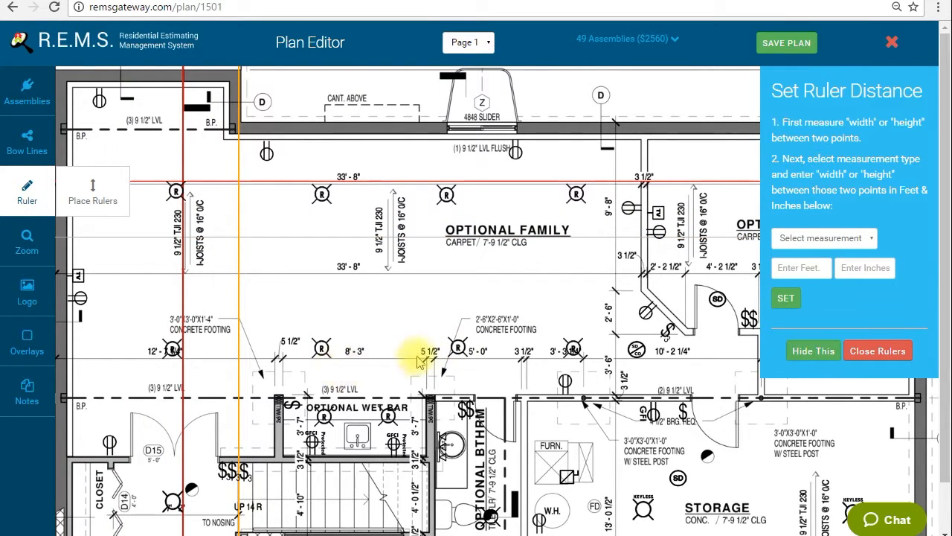
drag(404, 361, 424, 364)
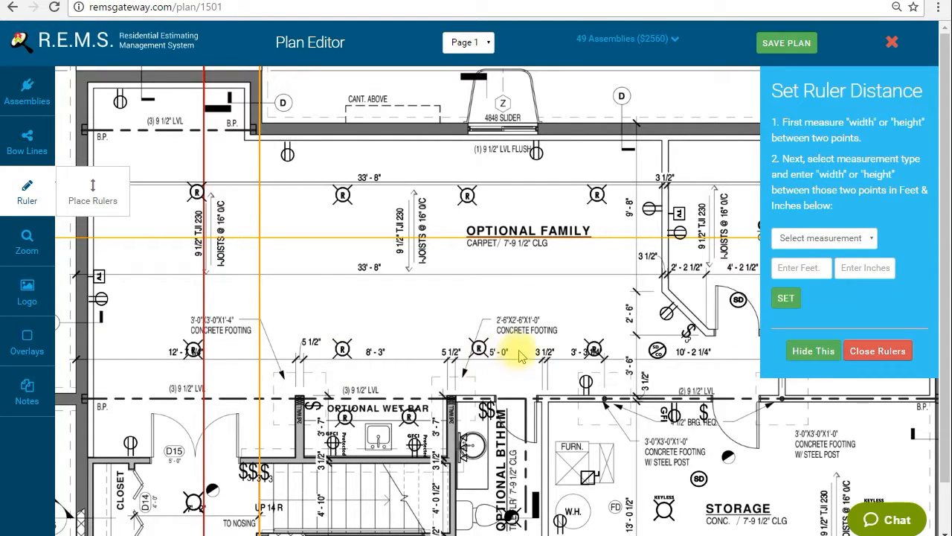
drag(260, 295, 446, 327)
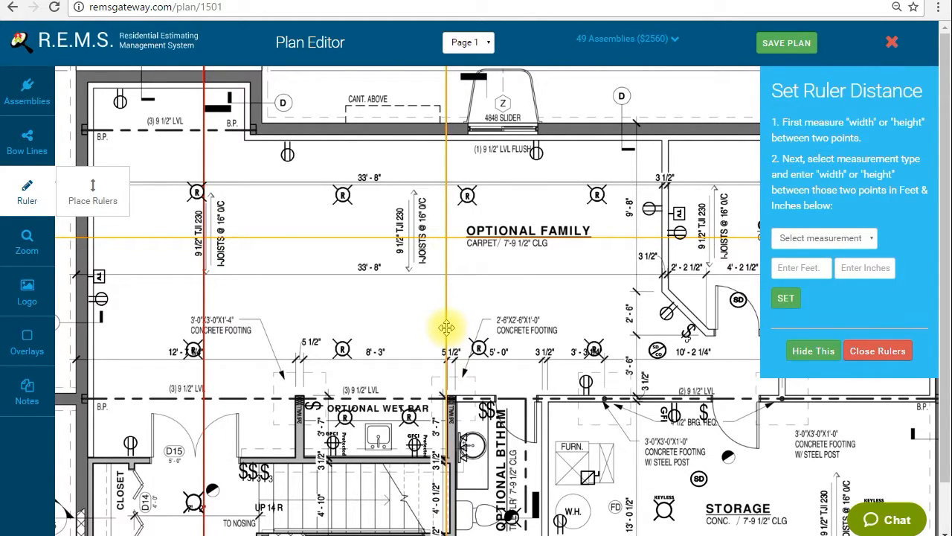
drag(446, 328, 448, 327)
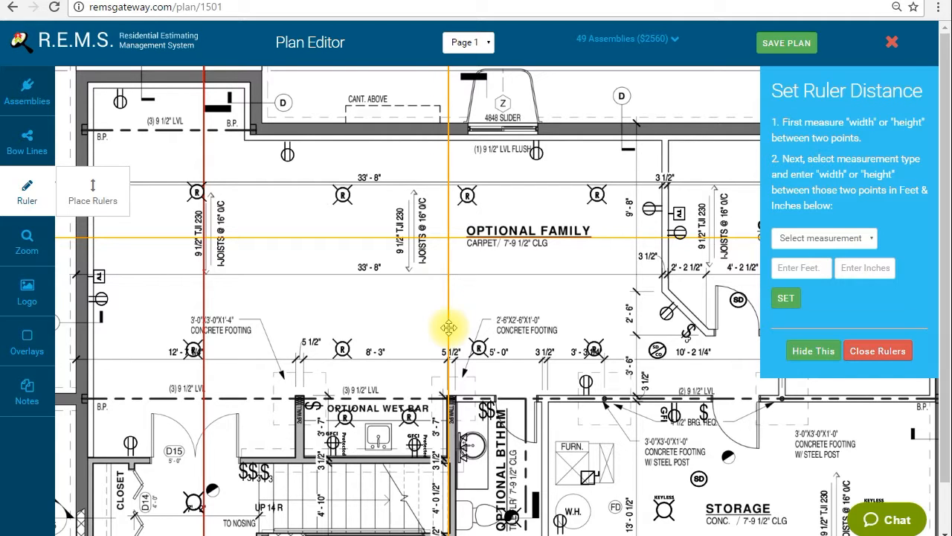
drag(204, 305, 303, 316)
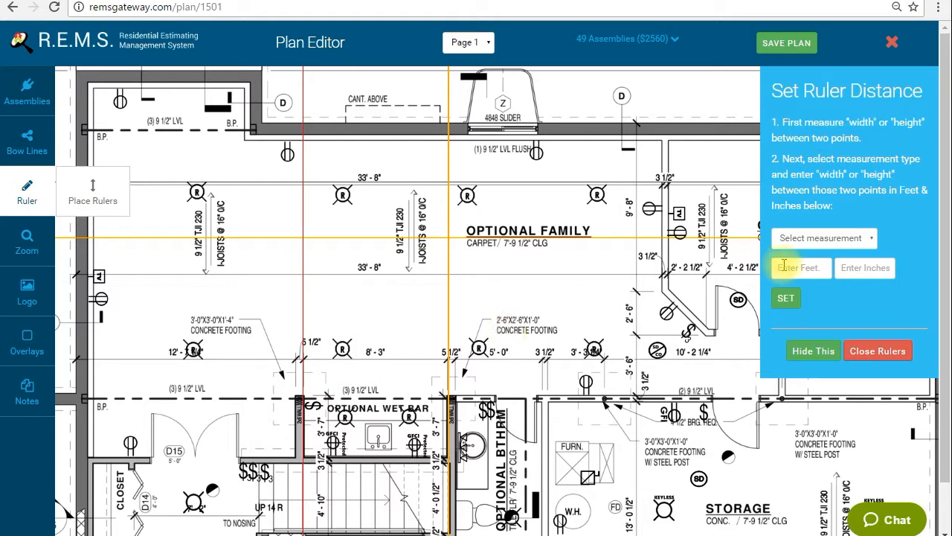
Calibrate the rulers by setting the distance between them as a width of 8 feet 3 inches.
click(875, 237)
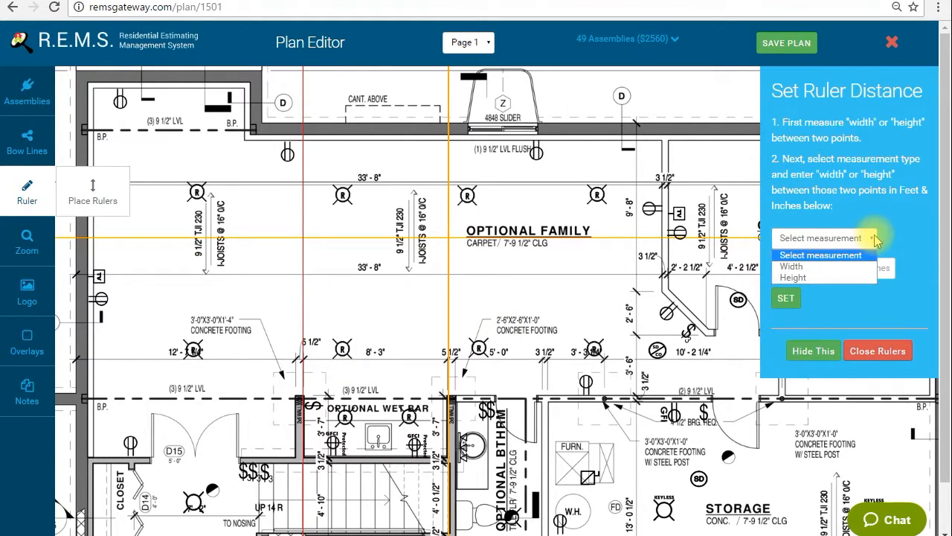
click(797, 267)
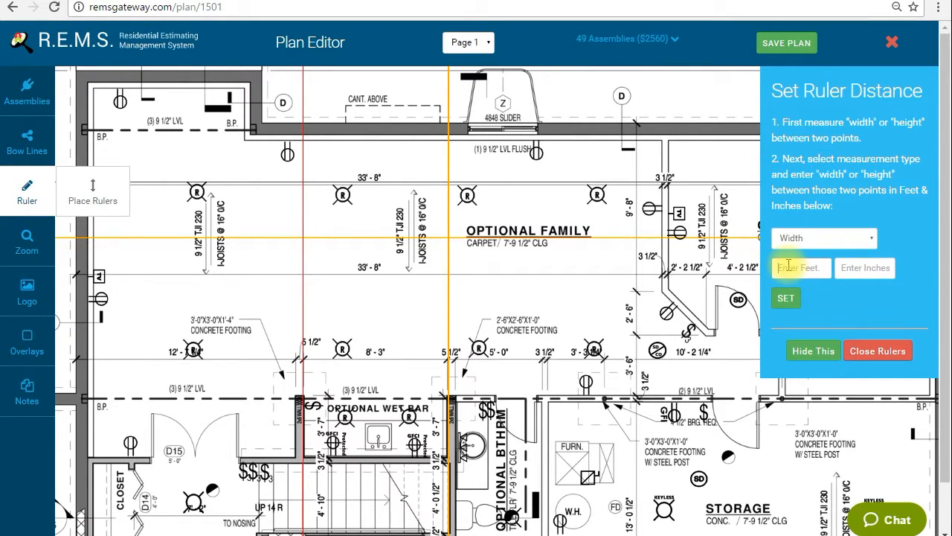
click(787, 266)
text(8)
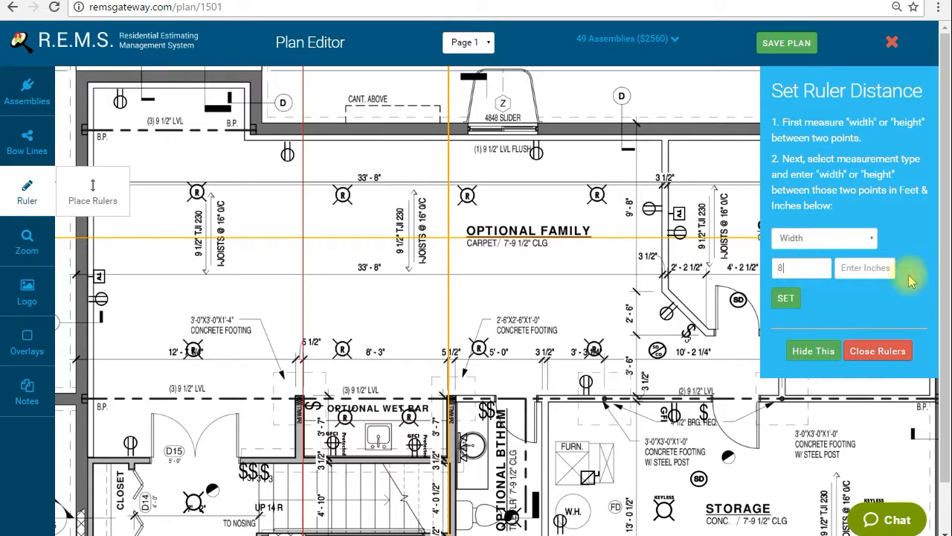
click(882, 269)
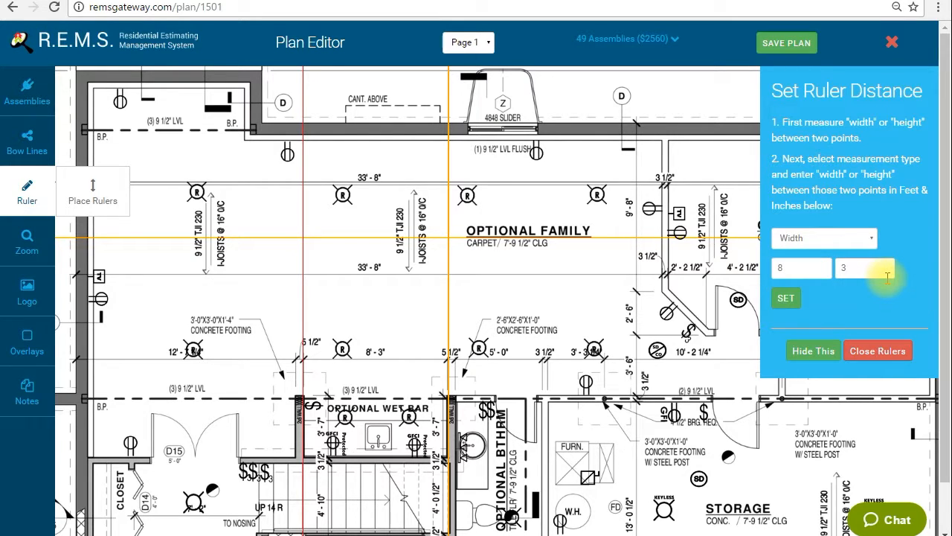
click(786, 298)
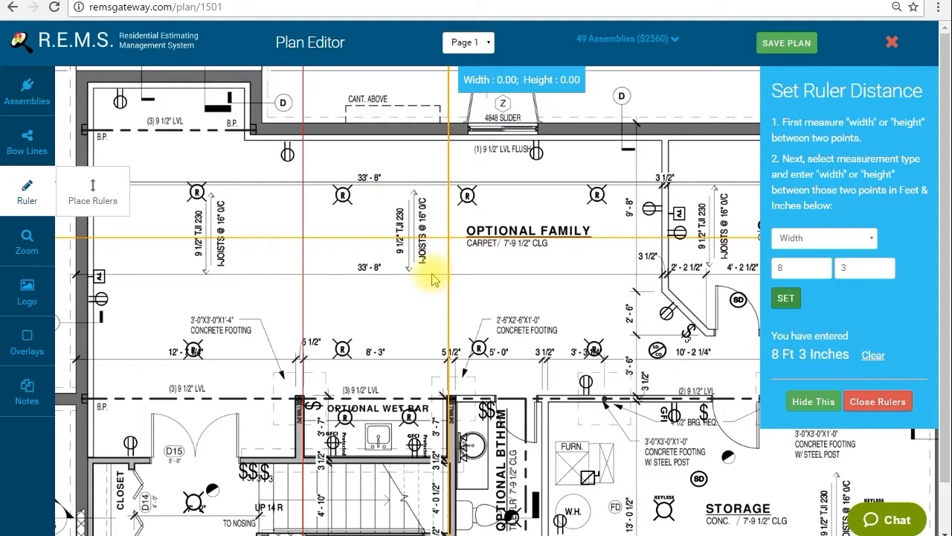
Measure the width from the wet bar's left wall to the right-hand wall of the Optional Family room.
drag(448, 275, 500, 296)
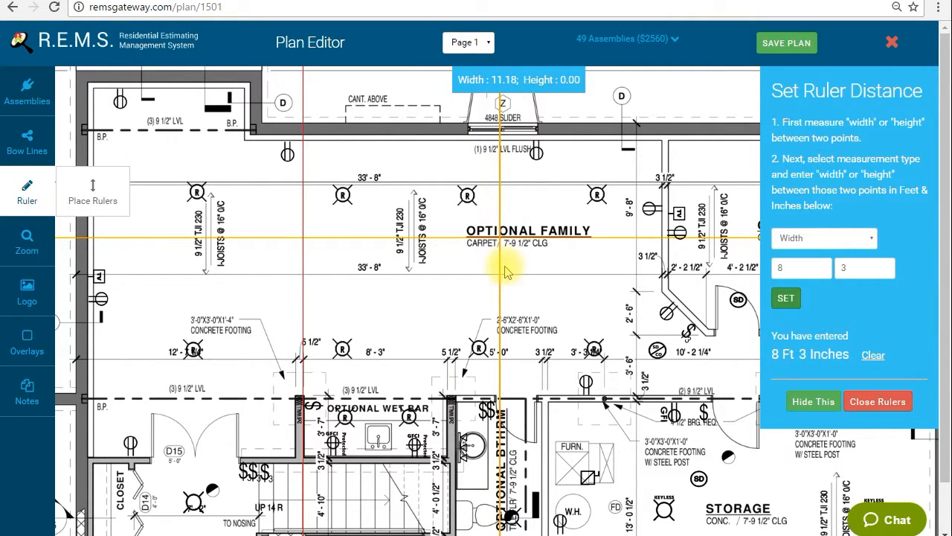
drag(499, 270, 659, 297)
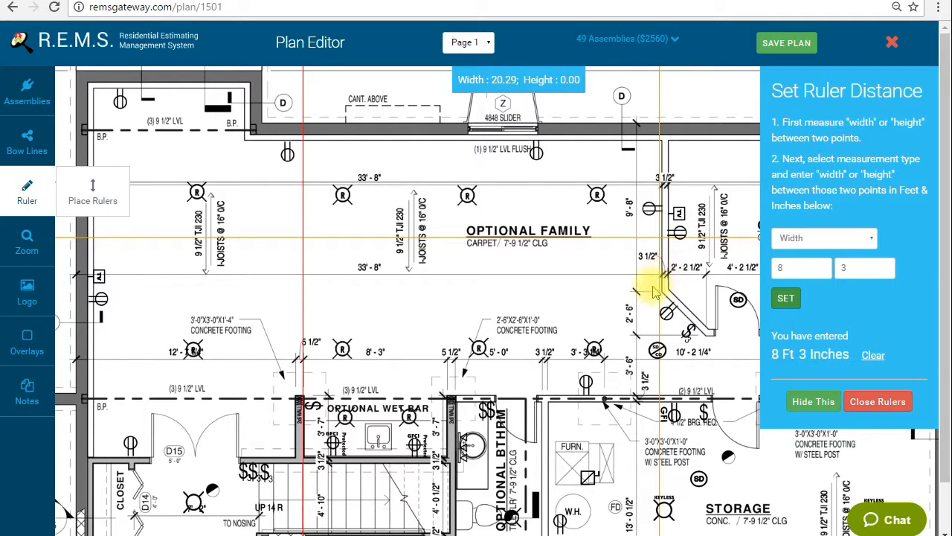
mouse_move(660, 288)
mouse_down()
mouse_move(513, 304)
mouse_move(558, 287)
mouse_move(507, 282)
mouse_move(661, 290)
mouse_up()
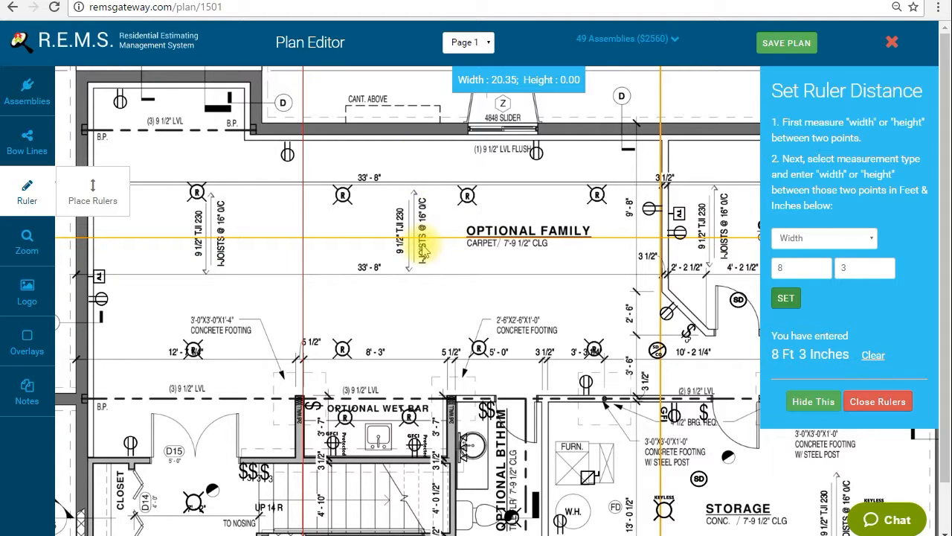
Measure a vertical distance in the Optional Family room by moving the horizontal ruler below the room label.
drag(442, 237, 466, 323)
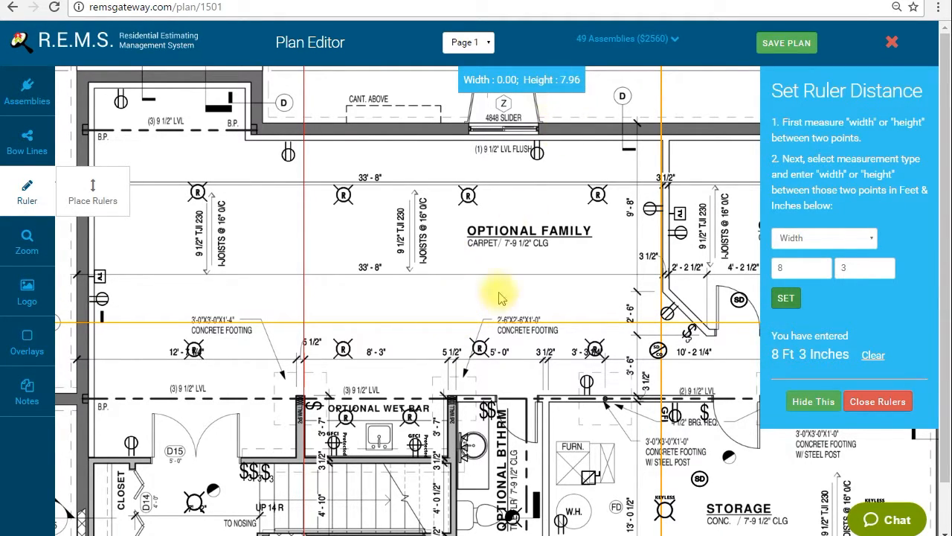
drag(463, 321, 465, 302)
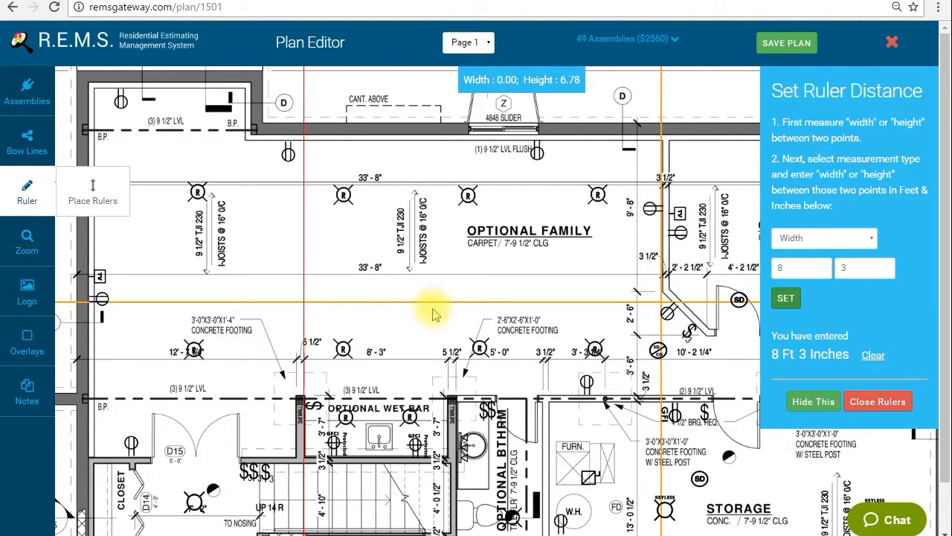
mouse_move(427, 301)
mouse_down()
mouse_move(432, 226)
mouse_move(426, 300)
mouse_up()
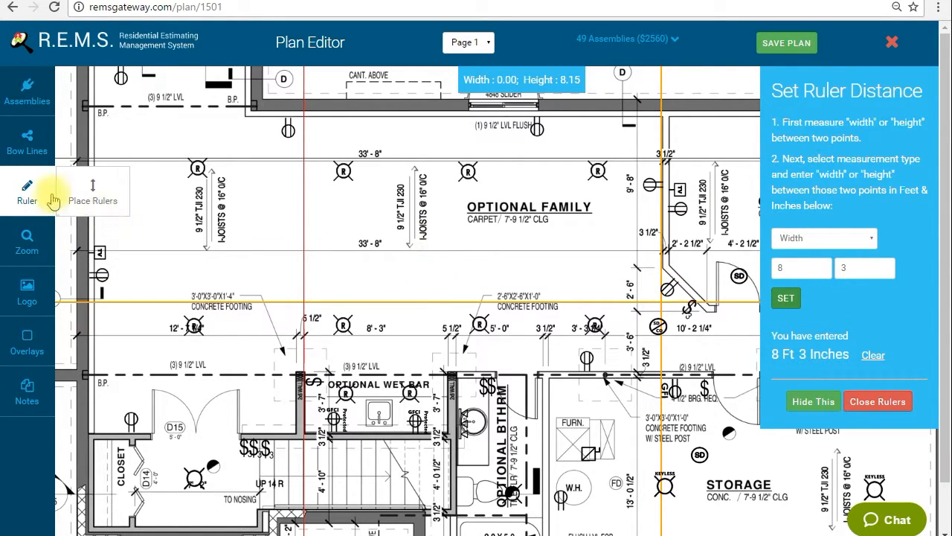
Close the ruler options and measure the spacing between the two outlets on the family room's upper wall.
click(24, 192)
drag(403, 213, 457, 219)
drag(306, 222, 284, 234)
drag(418, 274, 408, 304)
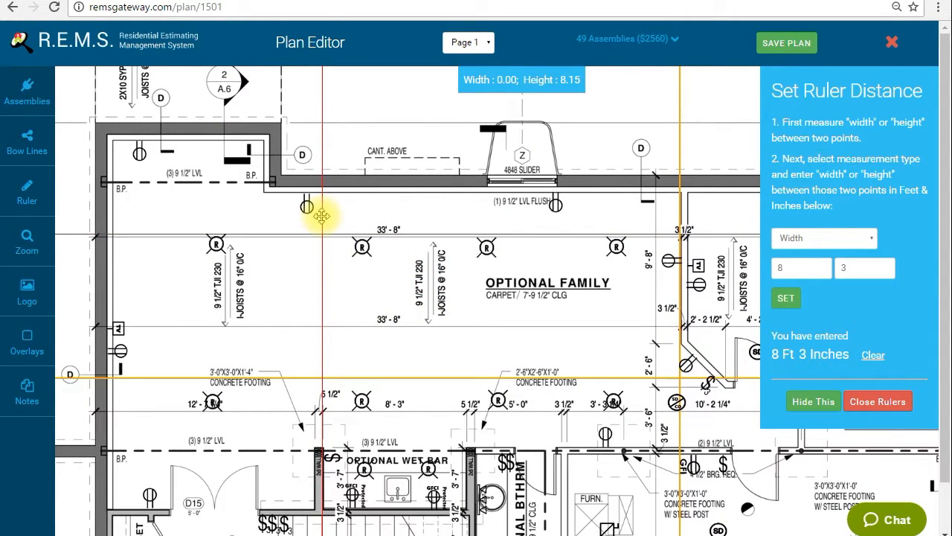
drag(319, 270, 305, 269)
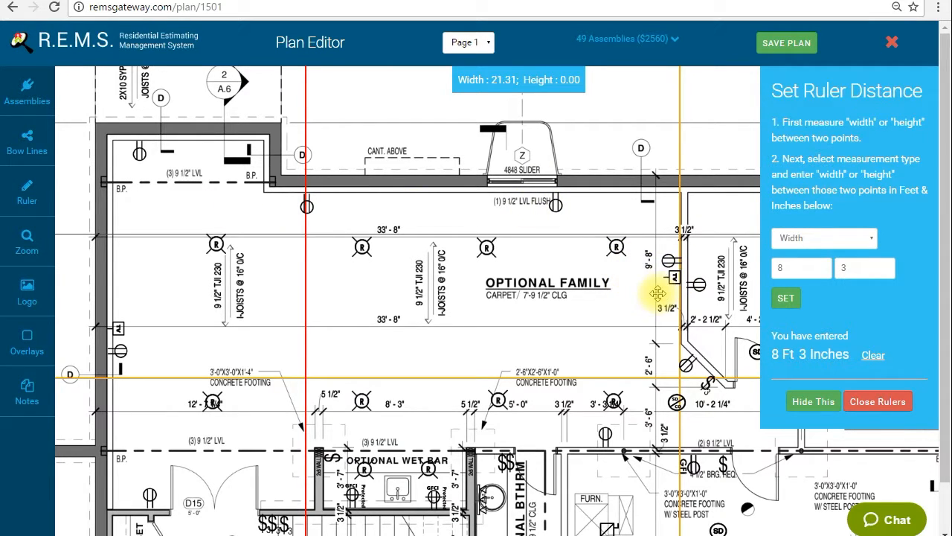
drag(678, 199, 559, 212)
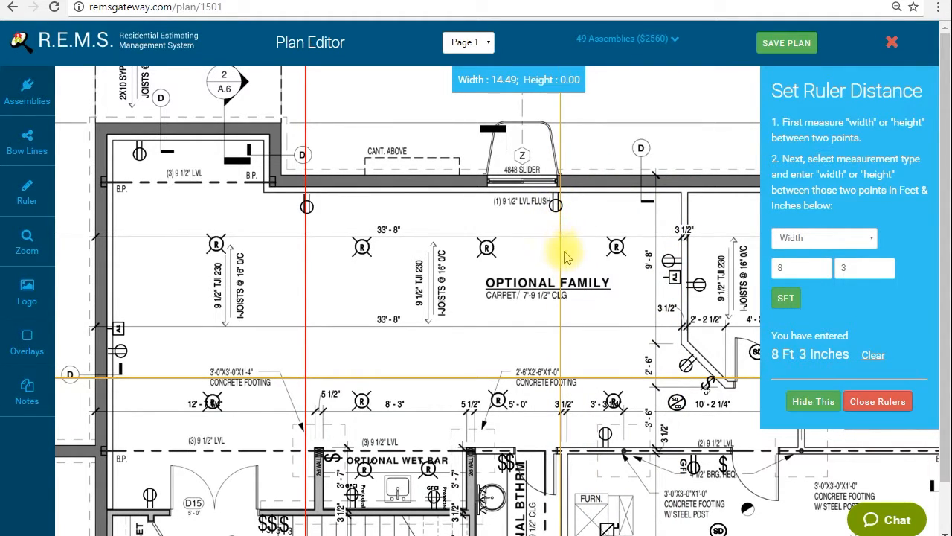
drag(559, 249, 556, 249)
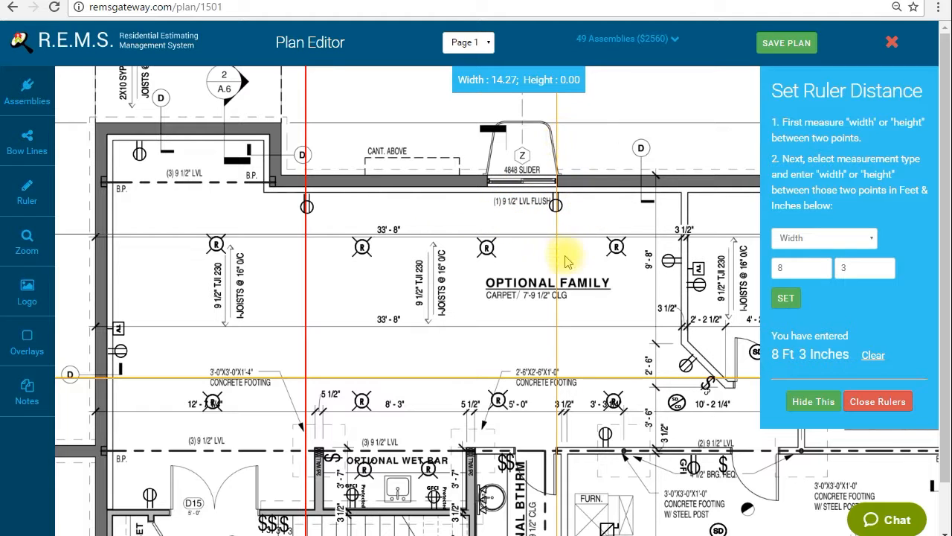
Move the outlet under the 4848 slider closer to its left neighbour, about 11.75 feet away, checking the spacing with the vertical ruler.
drag(556, 261, 577, 265)
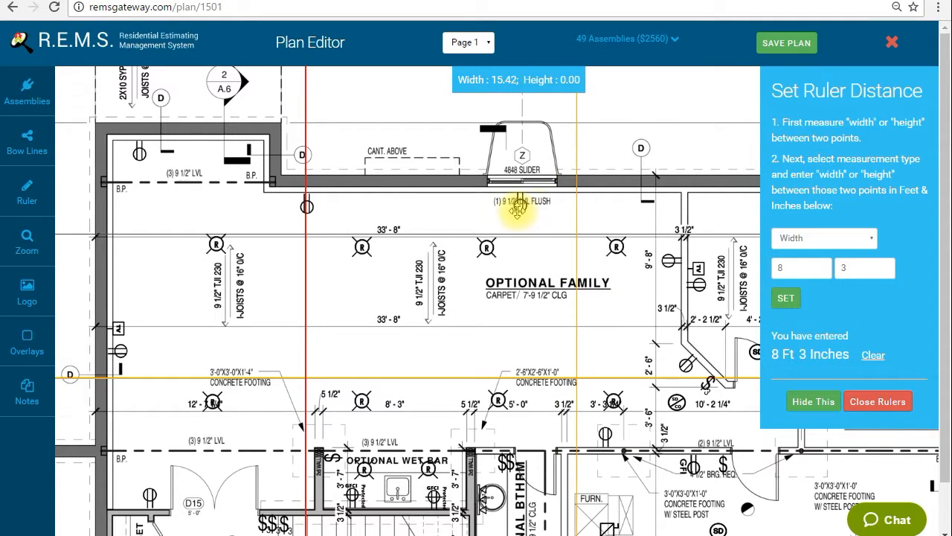
drag(576, 263, 520, 269)
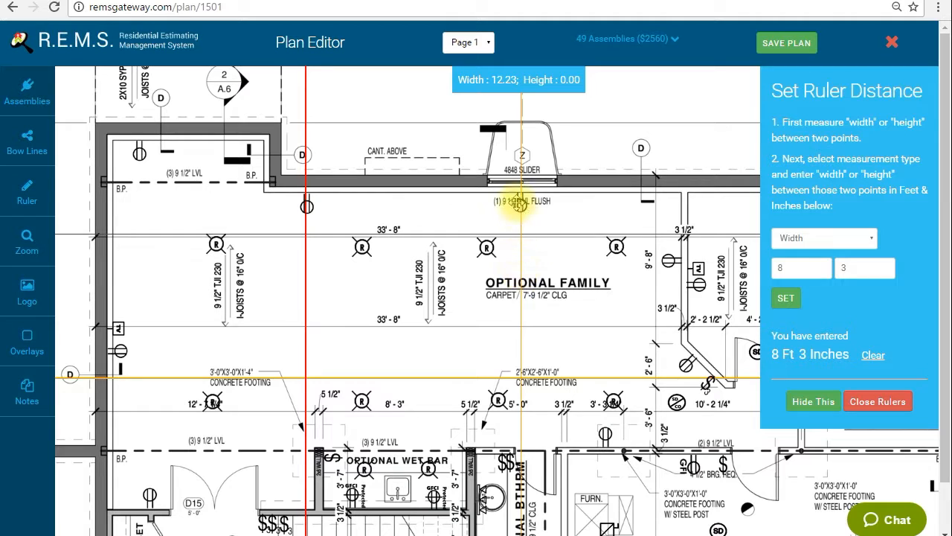
mouse_move(521, 256)
mouse_down()
mouse_move(531, 260)
mouse_move(513, 265)
mouse_up()
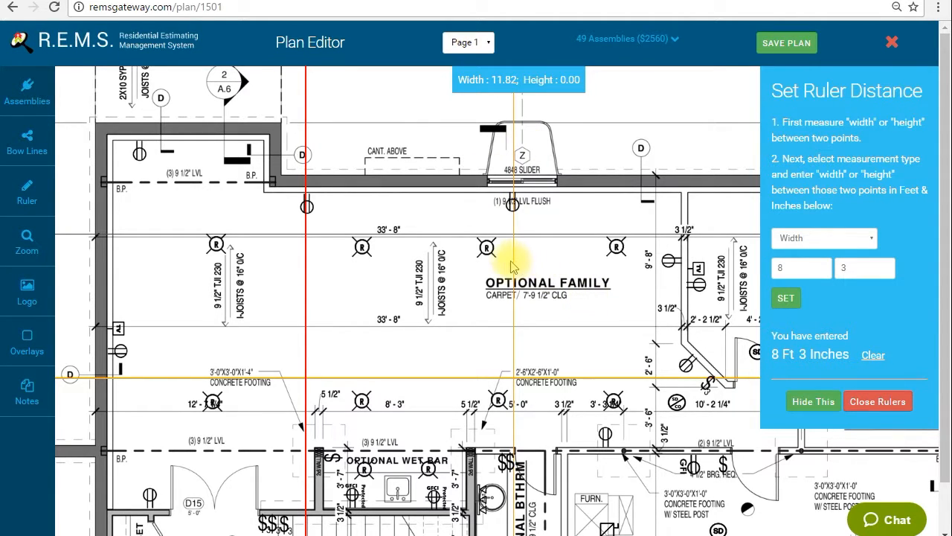
drag(513, 268, 512, 271)
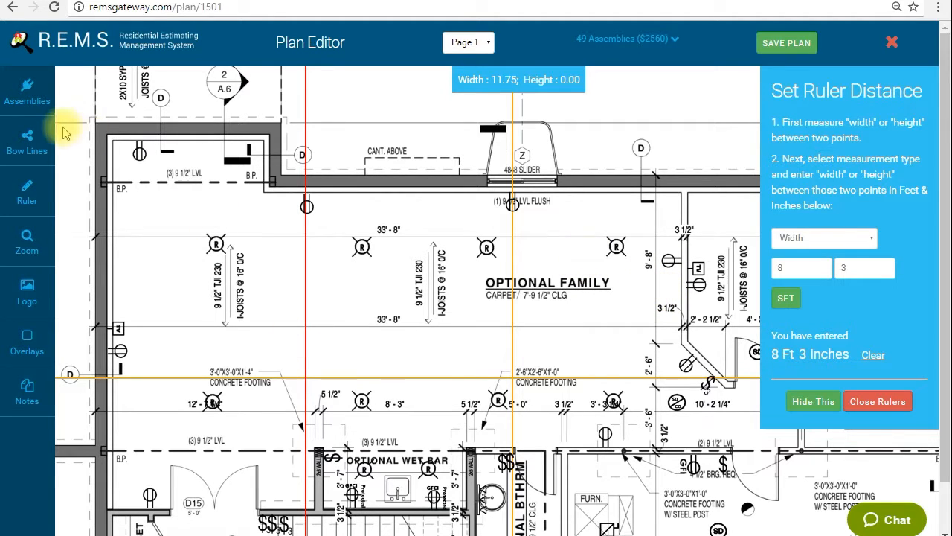
Place another Standard 15 Amp Receptacle DEMO on the family room's upper wall near its right corner, rotated to match the neighbouring outlets.
click(46, 93)
click(128, 168)
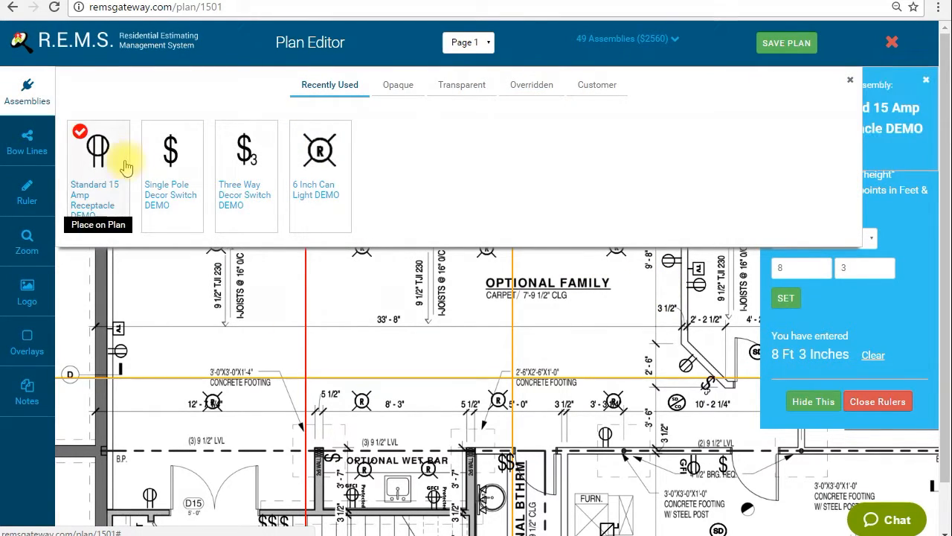
click(22, 95)
click(623, 184)
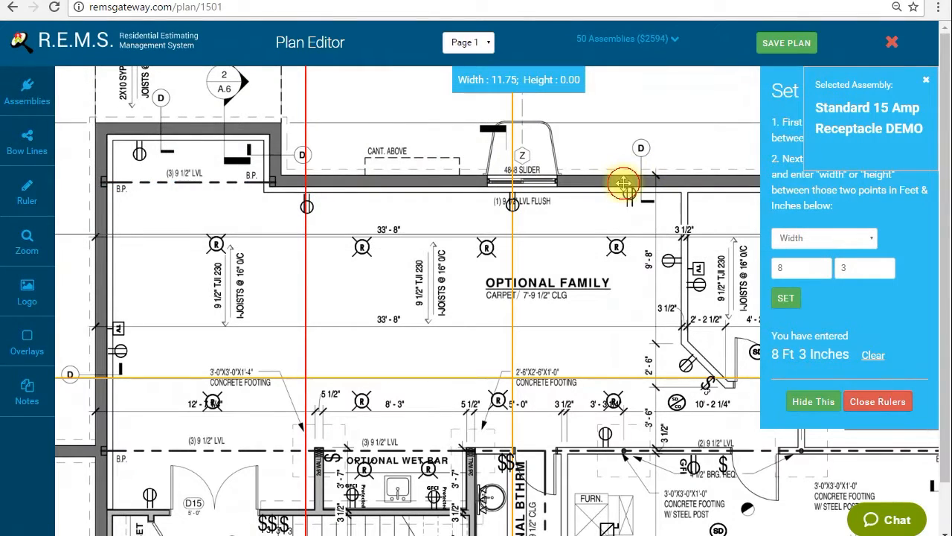
mouse_move(629, 194)
click(664, 220)
click(663, 219)
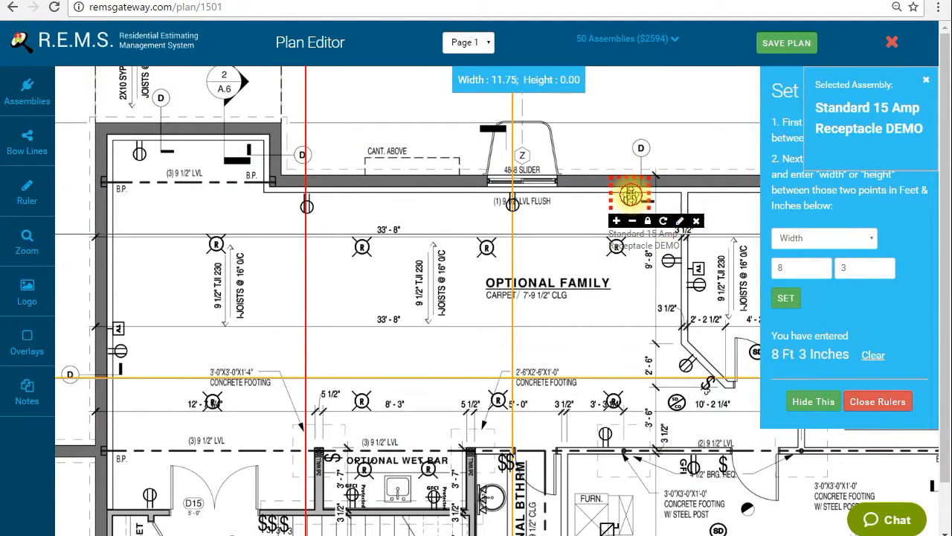
drag(630, 194, 640, 208)
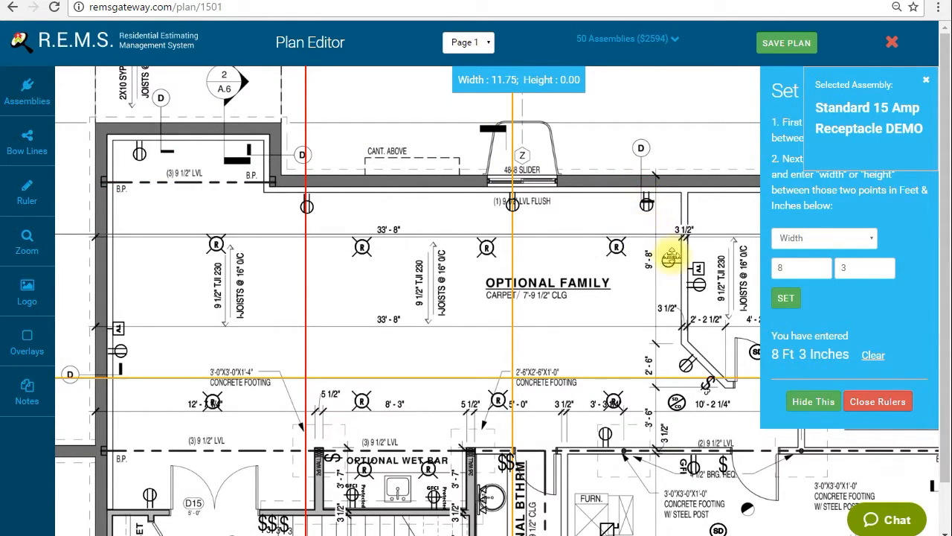
Measure the spacing between the second and third can lights in the Optional Family room's upper row.
scroll(626, 306, up, 1)
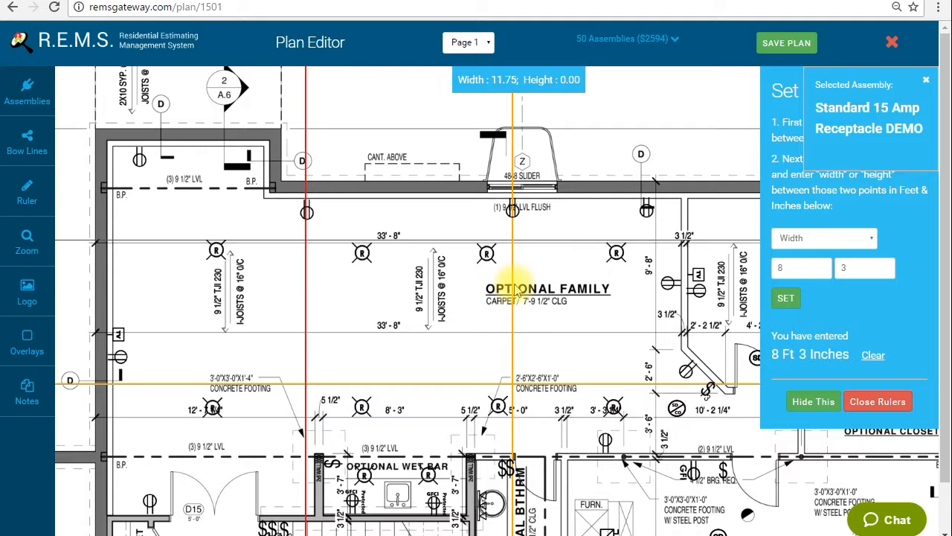
drag(512, 277, 488, 284)
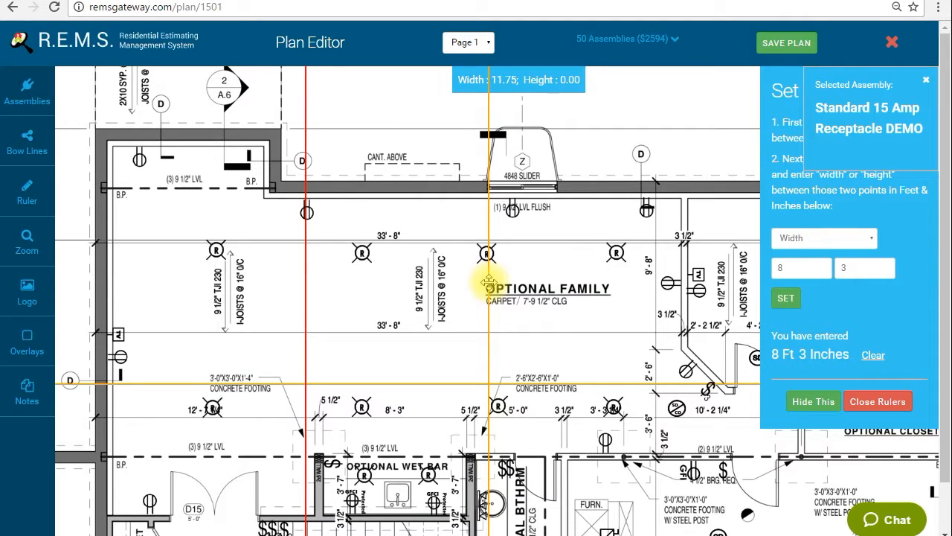
drag(305, 282, 361, 296)
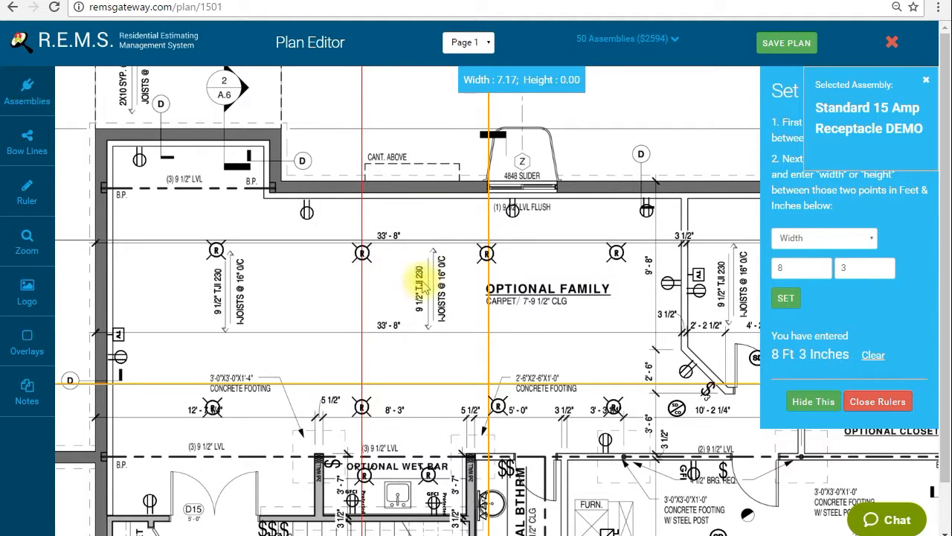
Move the upper row's second can light closer to the first, setting a ruler spacing of about 7.20 feet.
drag(362, 311, 217, 304)
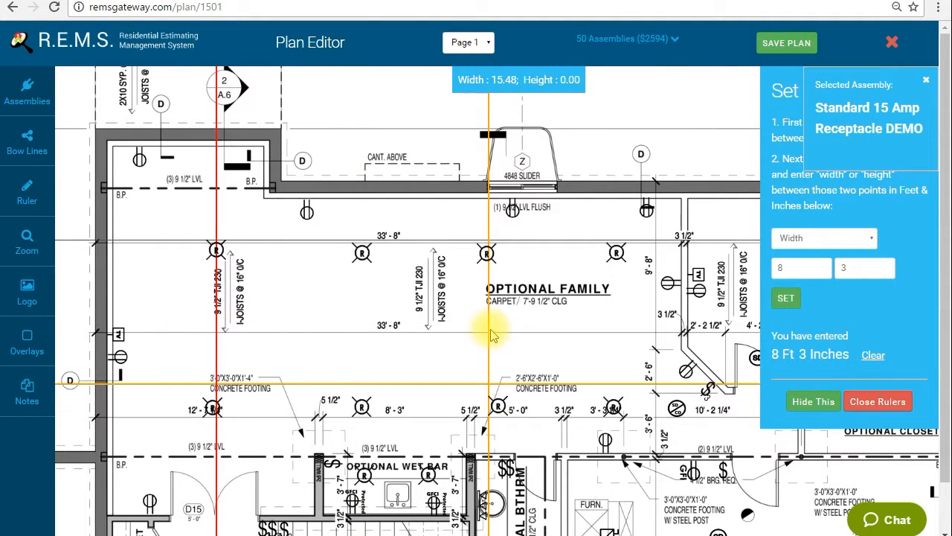
drag(489, 326, 363, 311)
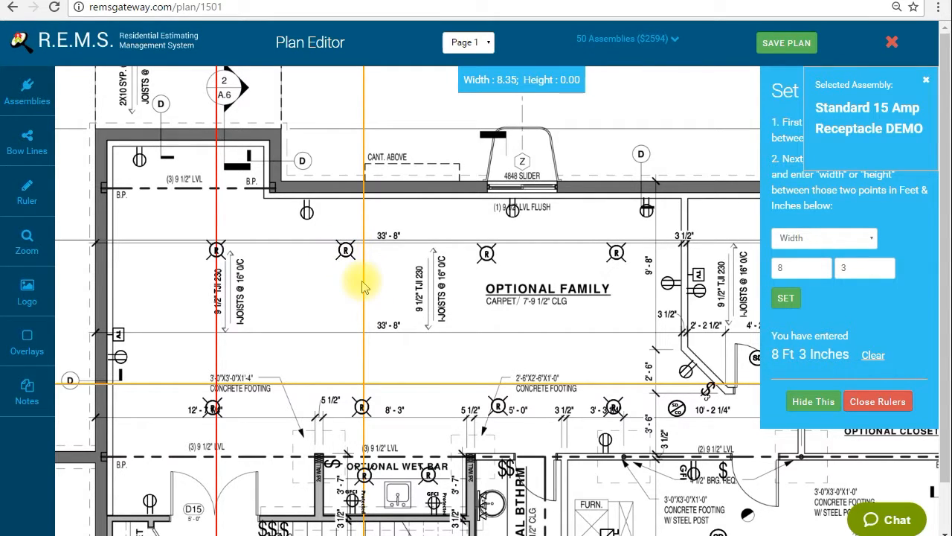
drag(362, 277, 343, 279)
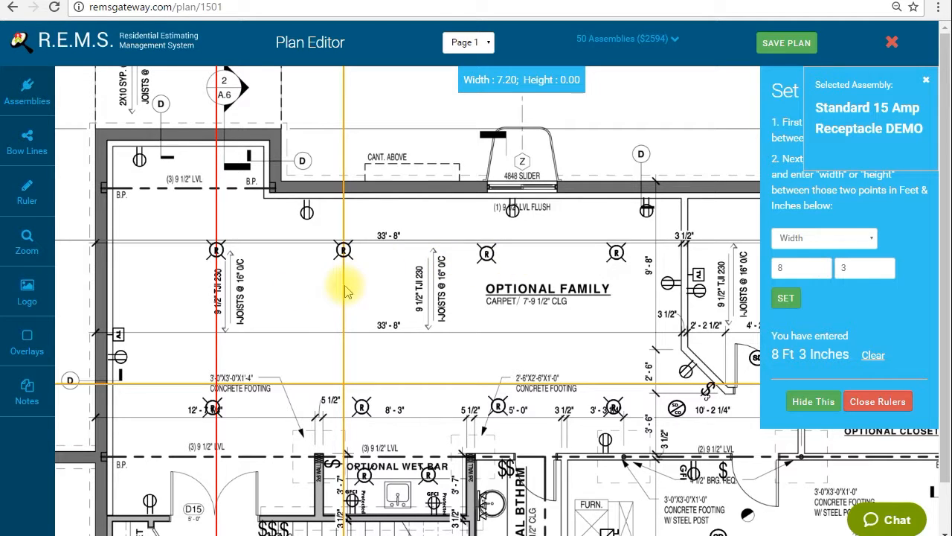
Reposition the upper row's third can light about 7.20 feet from the second, using the vertical rulers as guides.
drag(343, 286, 476, 298)
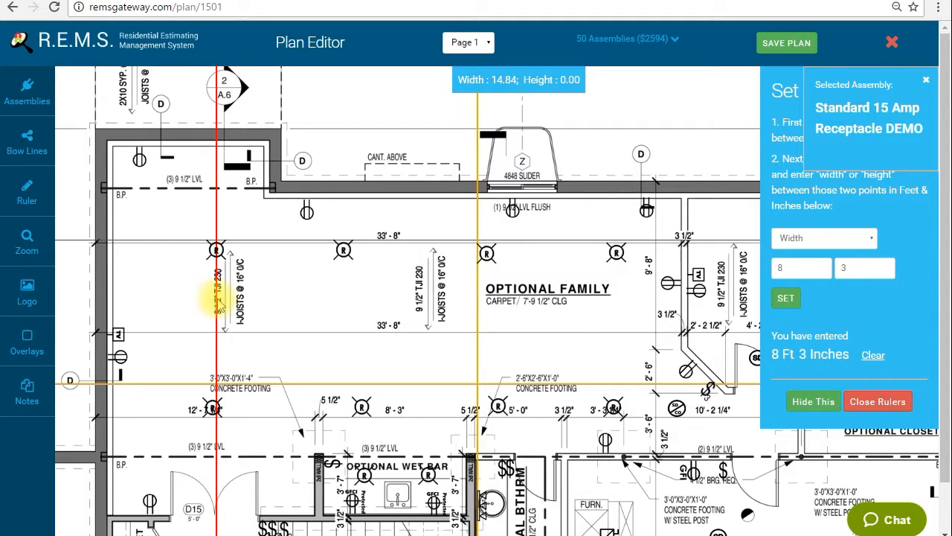
drag(215, 299, 344, 305)
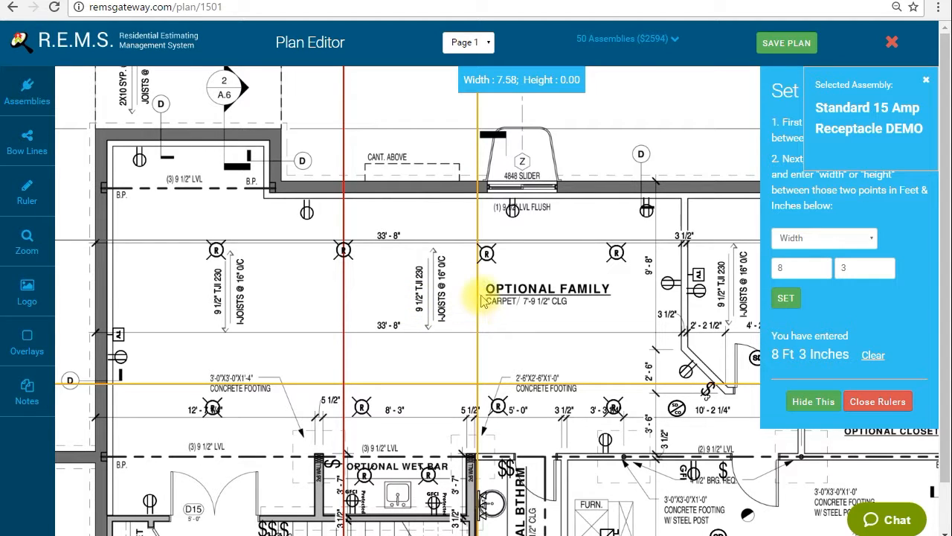
mouse_move(476, 291)
mouse_down()
mouse_move(462, 290)
mouse_move(472, 293)
mouse_up()
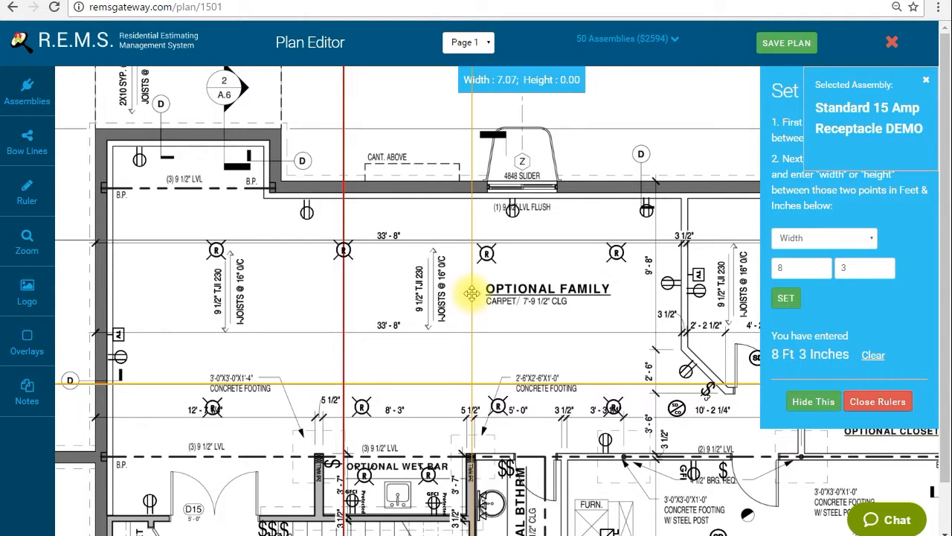
drag(471, 293, 470, 295)
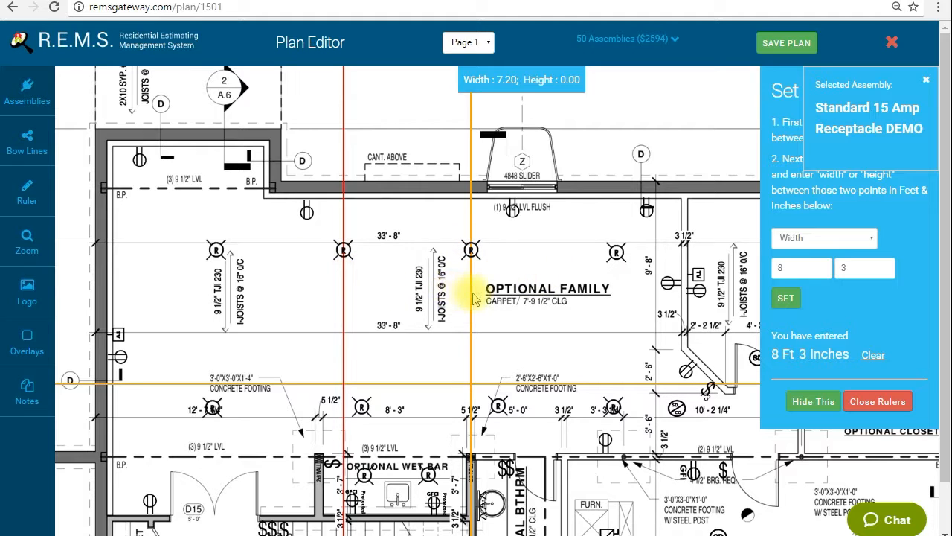
Reposition the upper row's fourth can light about 7.20 feet from the third with the vertical rulers.
drag(473, 297, 591, 303)
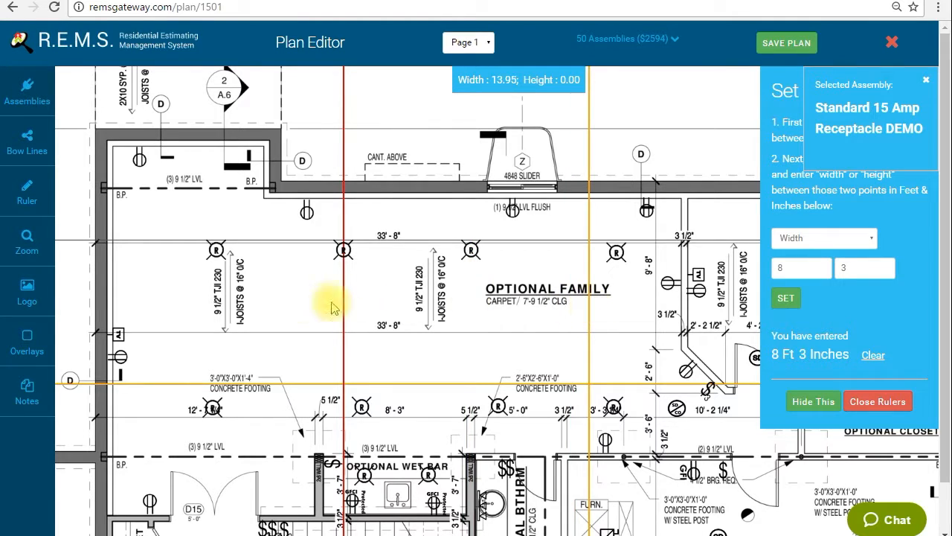
drag(344, 299, 470, 304)
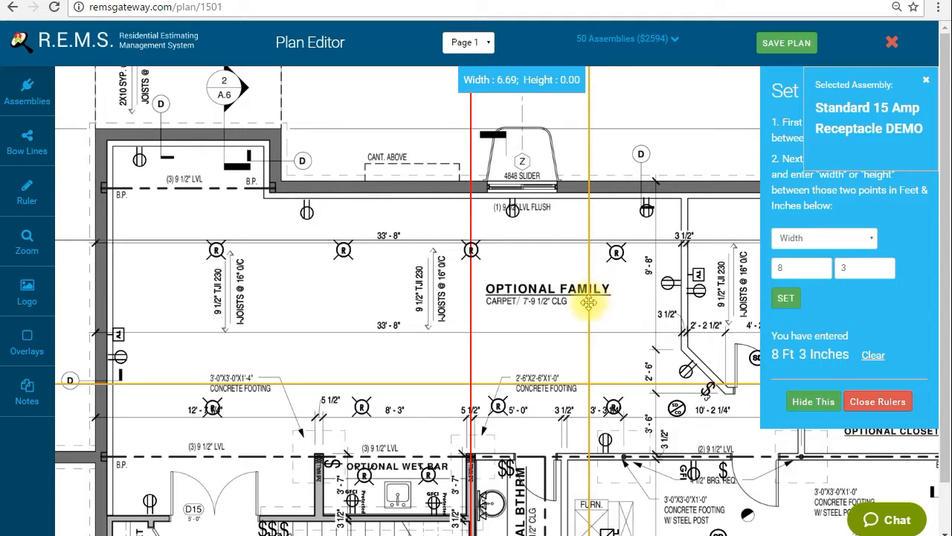
drag(588, 302, 598, 306)
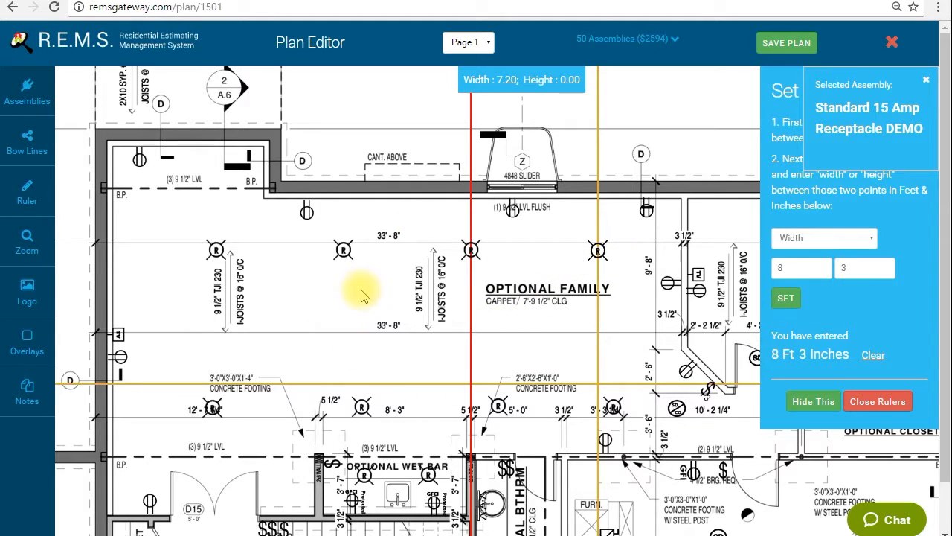
Align the four can lights of the family room's lower row vertically with the upper row, using the vertical rulers.
drag(470, 318, 215, 318)
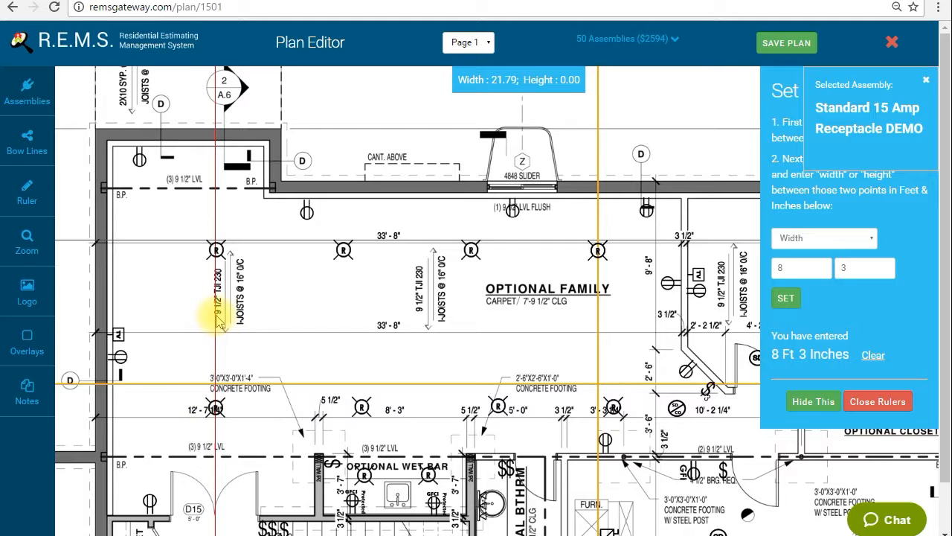
drag(215, 316, 343, 340)
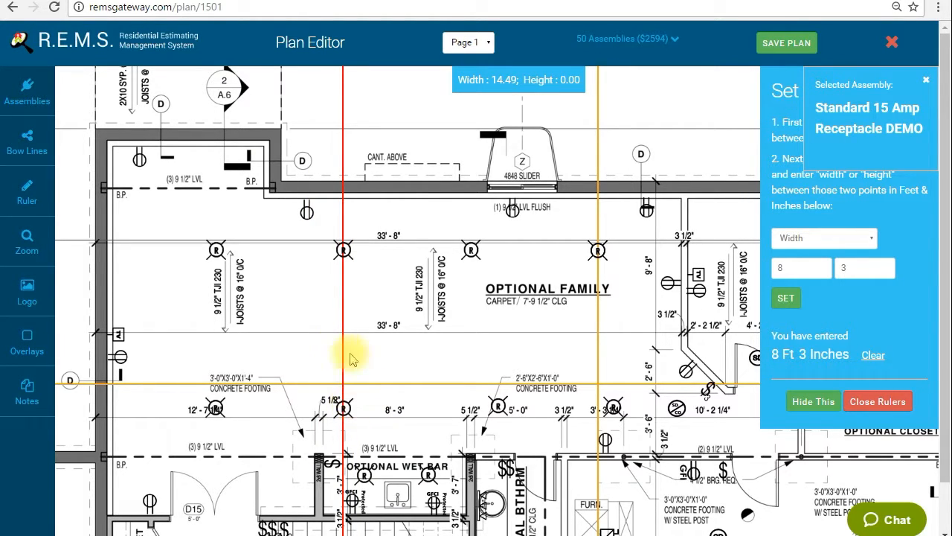
drag(340, 329, 473, 341)
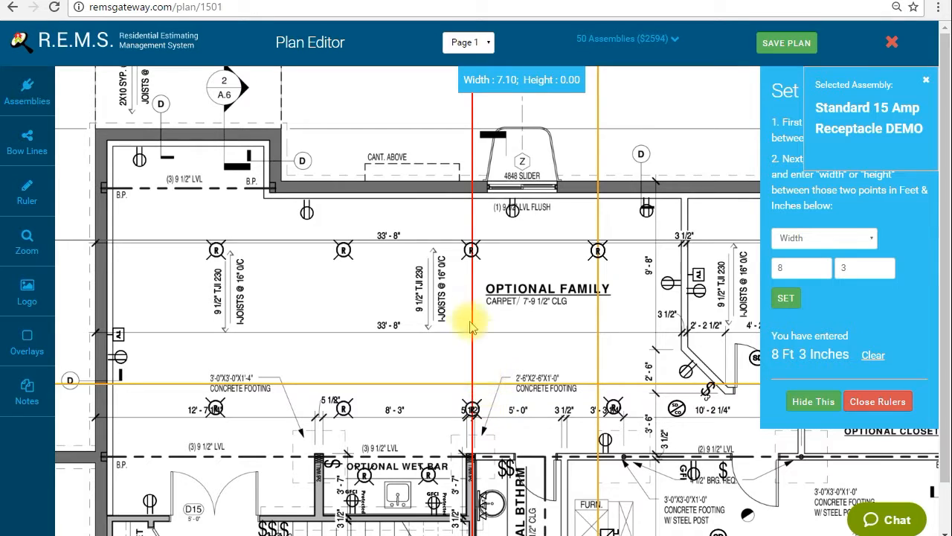
drag(470, 306, 490, 321)
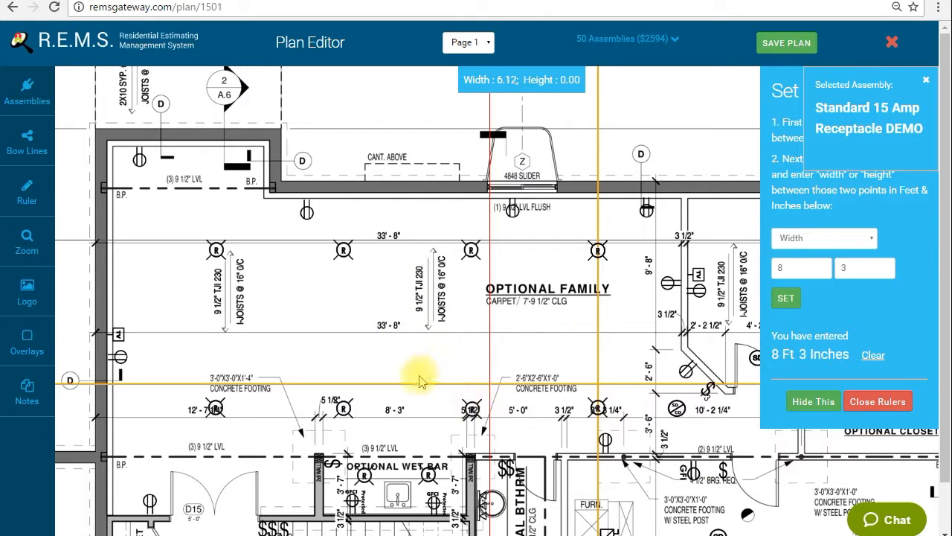
Measure a height in the Optional Family room by moving the lower horizontal ruler up to the 33'-8" dimension line below the room label.
drag(414, 383, 388, 350)
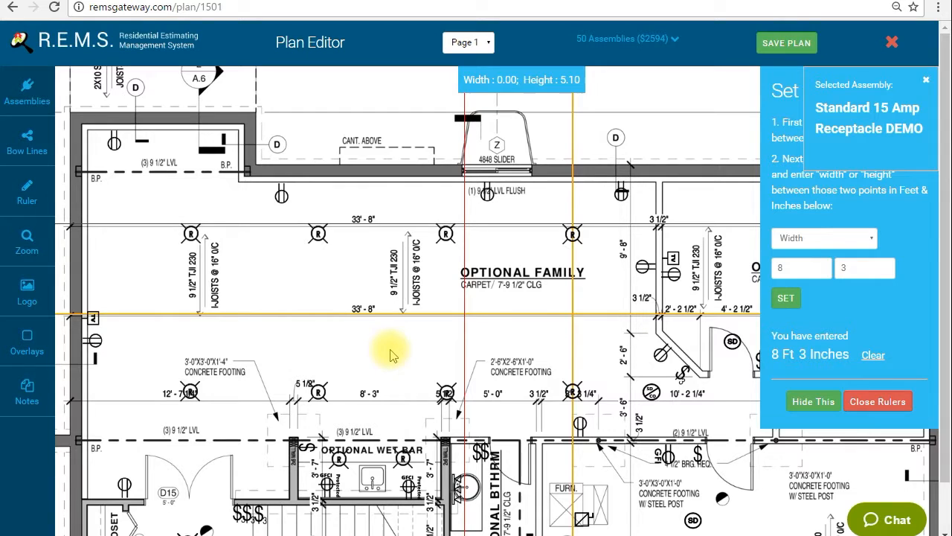
drag(395, 367, 377, 383)
drag(357, 281, 319, 291)
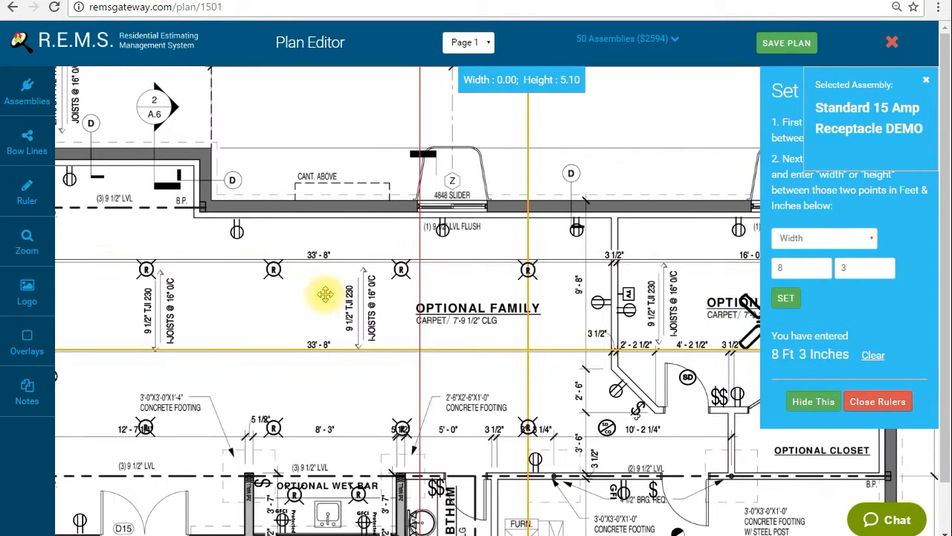
drag(570, 393, 527, 366)
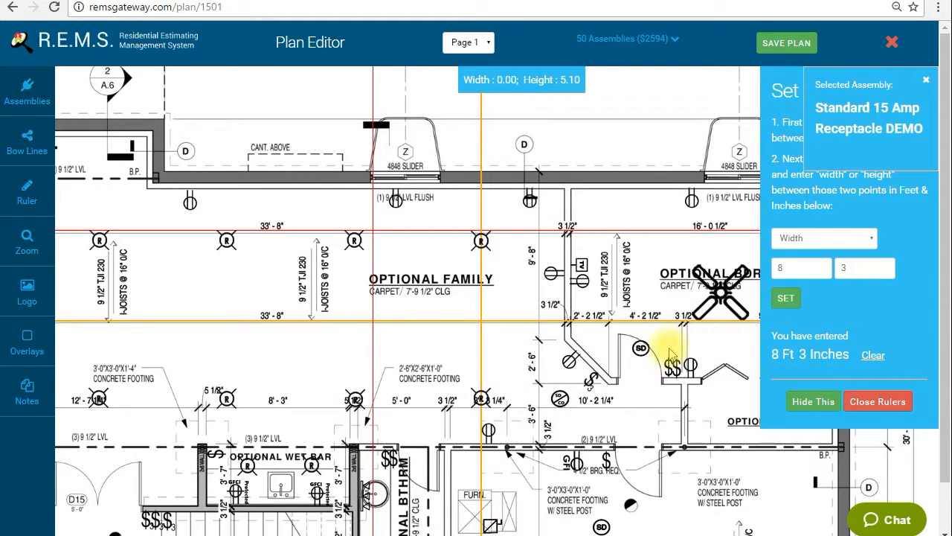
Deselect the receptacle assembly and hide the ruler settings to view the plan with only the rulers showing.
click(926, 81)
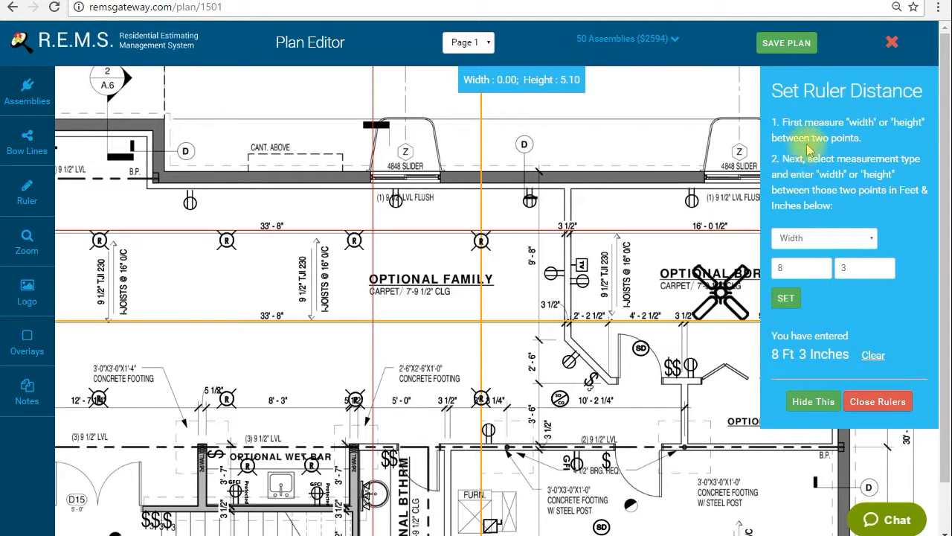
click(815, 403)
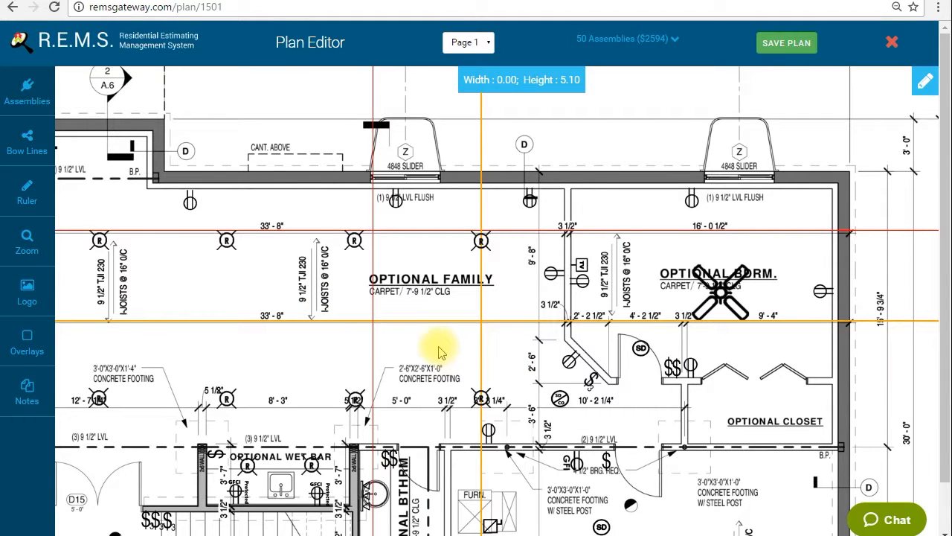
drag(439, 349, 557, 365)
drag(446, 374, 497, 349)
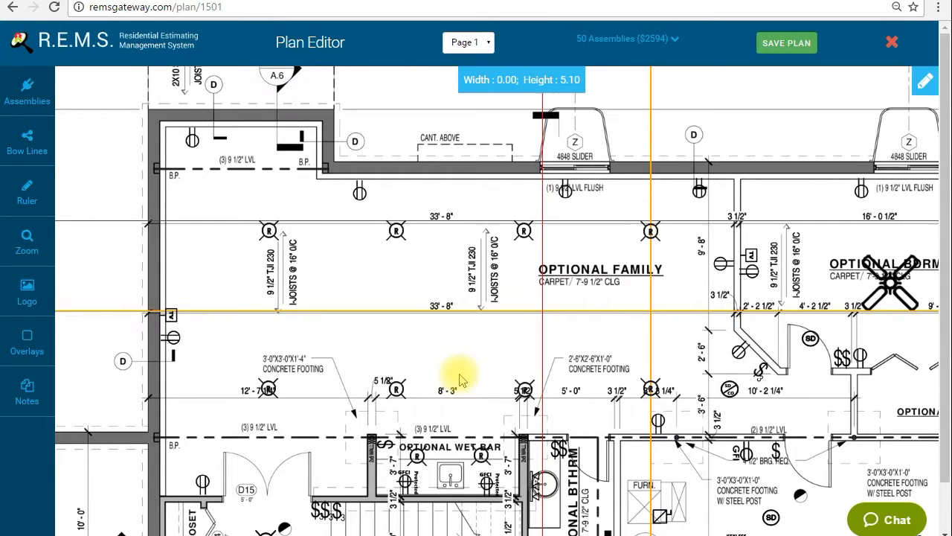
drag(459, 379, 425, 362)
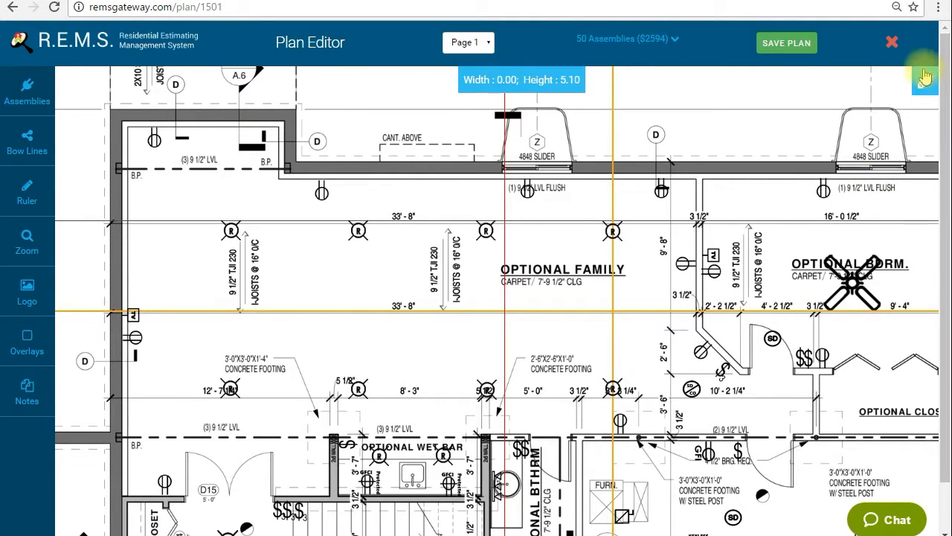
Show the ruler settings again and close the rulers, placing them on the plan once more and closing them again.
click(924, 84)
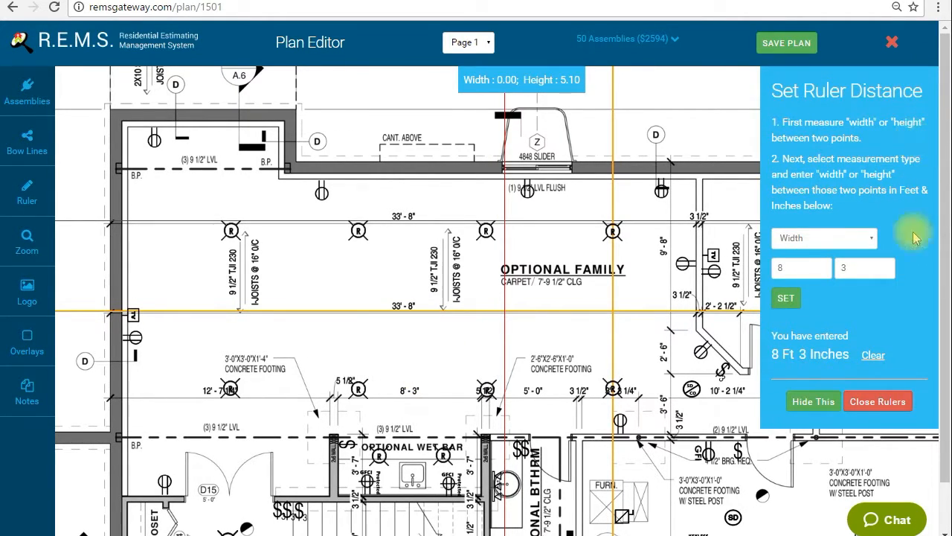
click(885, 402)
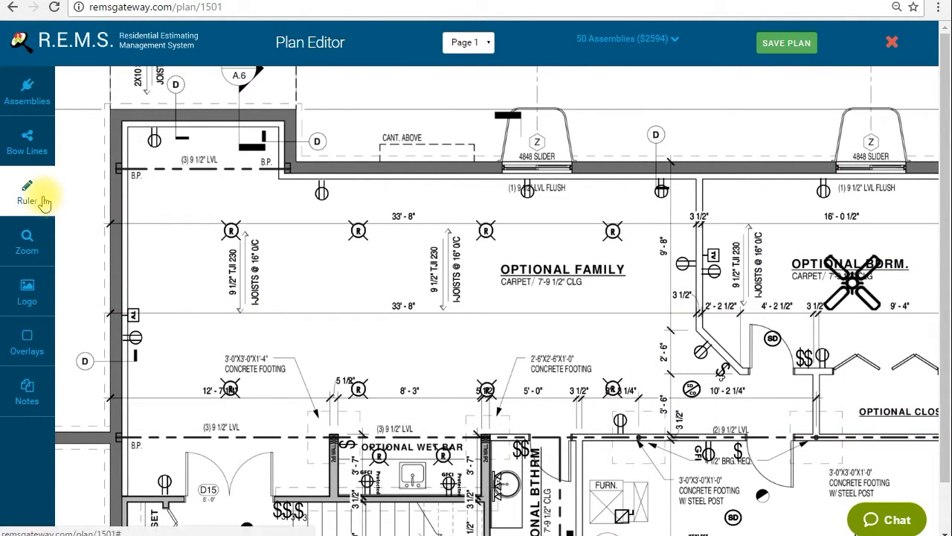
click(87, 196)
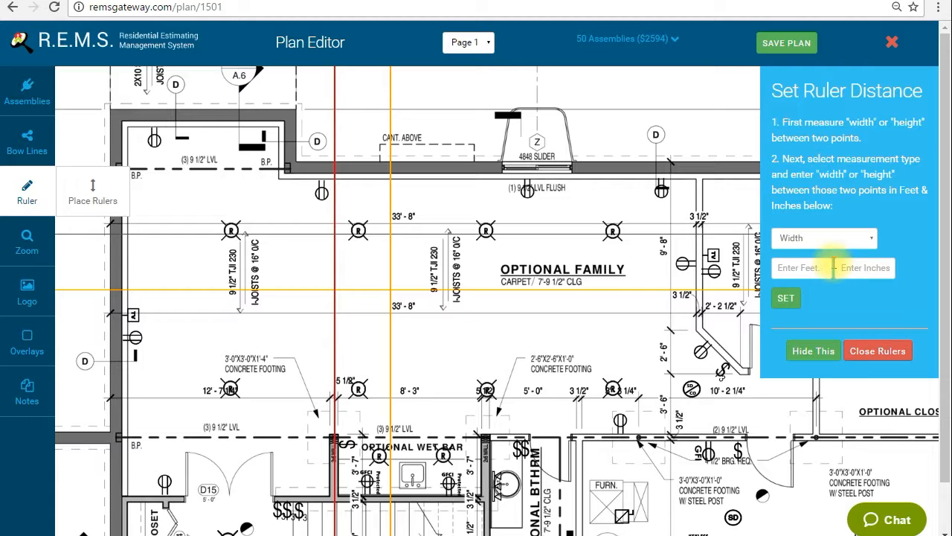
click(825, 354)
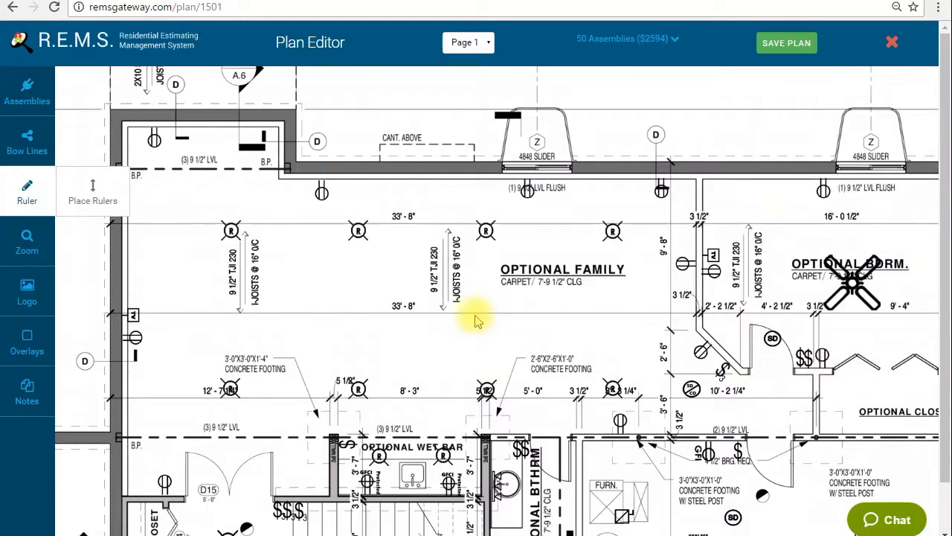
Zoom in on the plan with the editor's zoom tool.
click(29, 188)
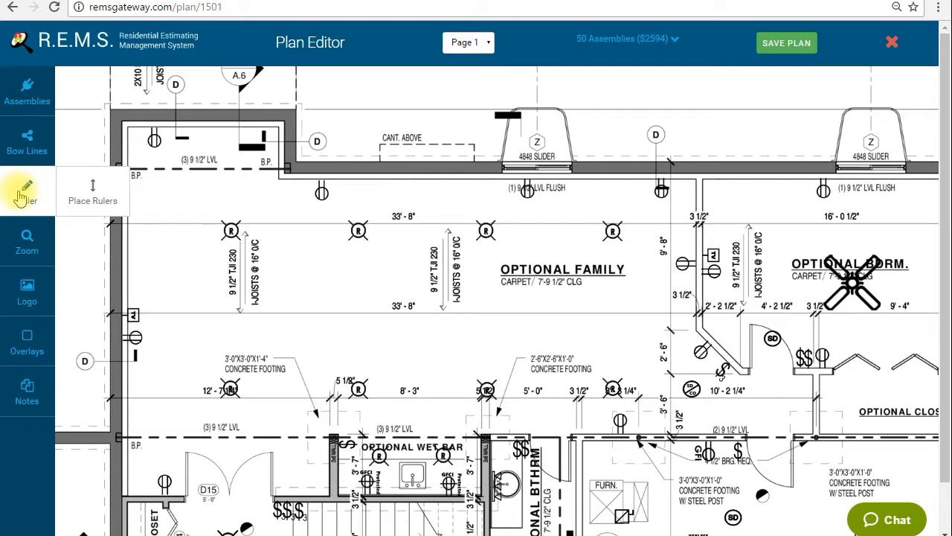
click(41, 237)
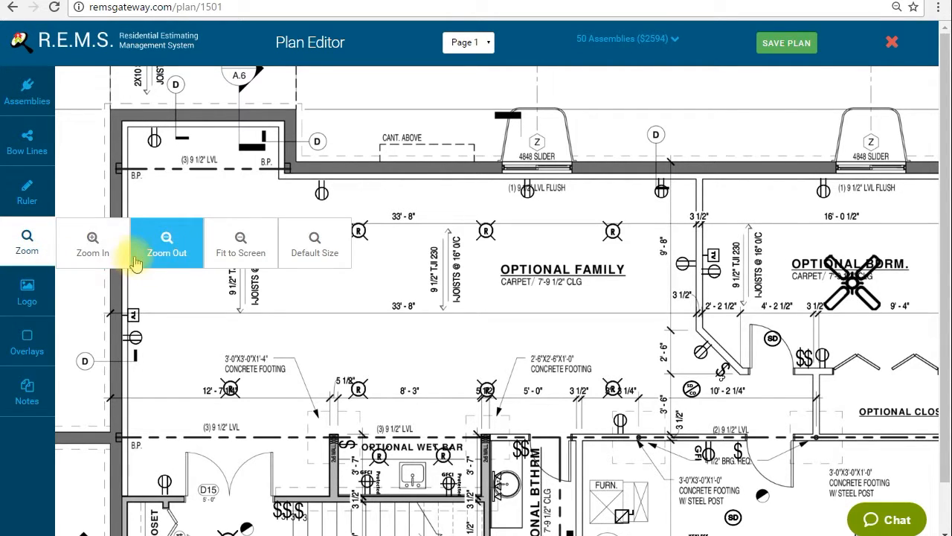
double_click(104, 254)
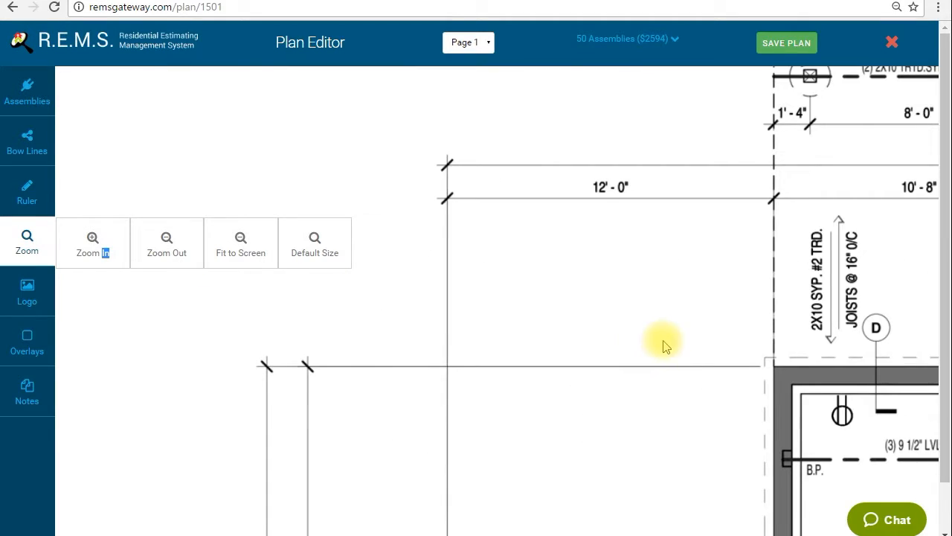
Try to place the rulers on the zoomed-in plan around the Optional Family room and dismiss the alert.
drag(663, 344, 461, 194)
drag(680, 418, 474, 273)
drag(654, 372, 543, 319)
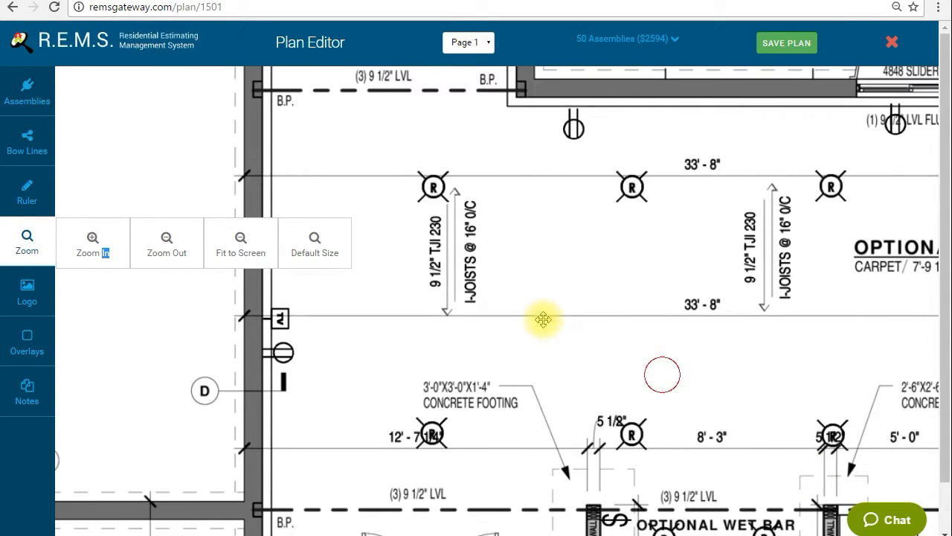
click(22, 241)
click(22, 186)
click(87, 212)
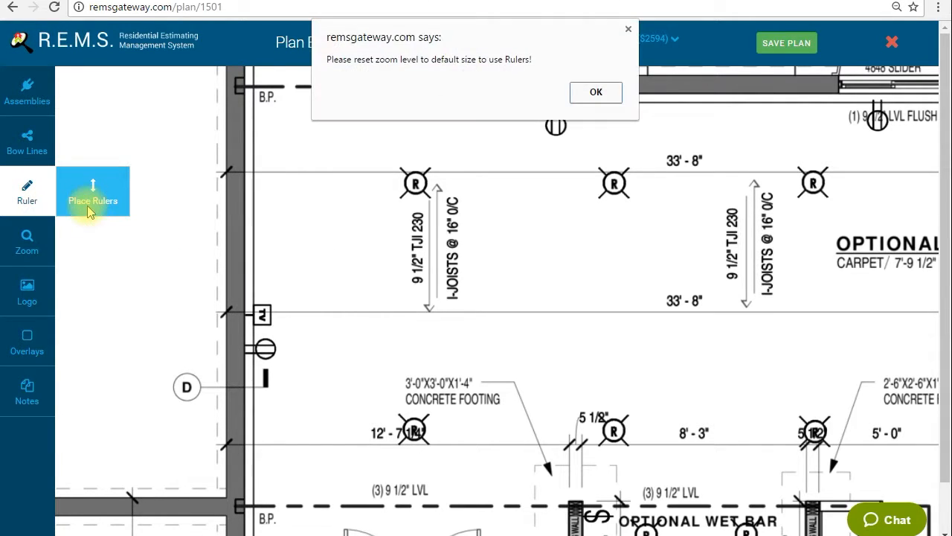
click(596, 93)
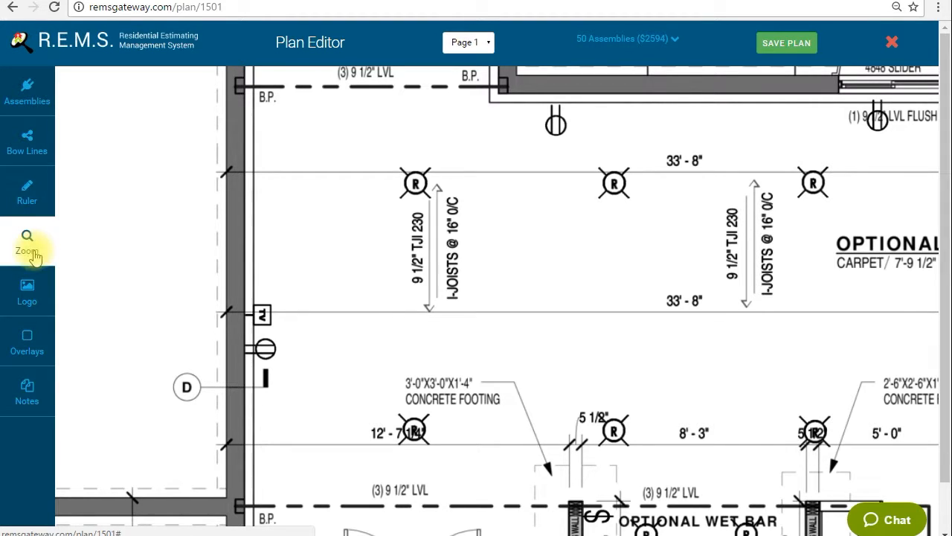
Reset the plan's zoom level to the default size and close the zoom options.
drag(499, 259, 516, 330)
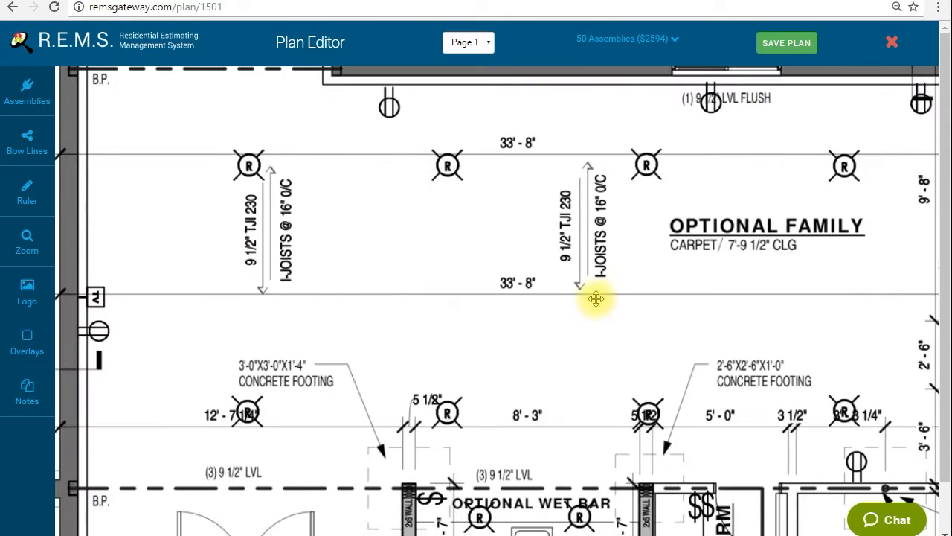
click(39, 242)
click(312, 248)
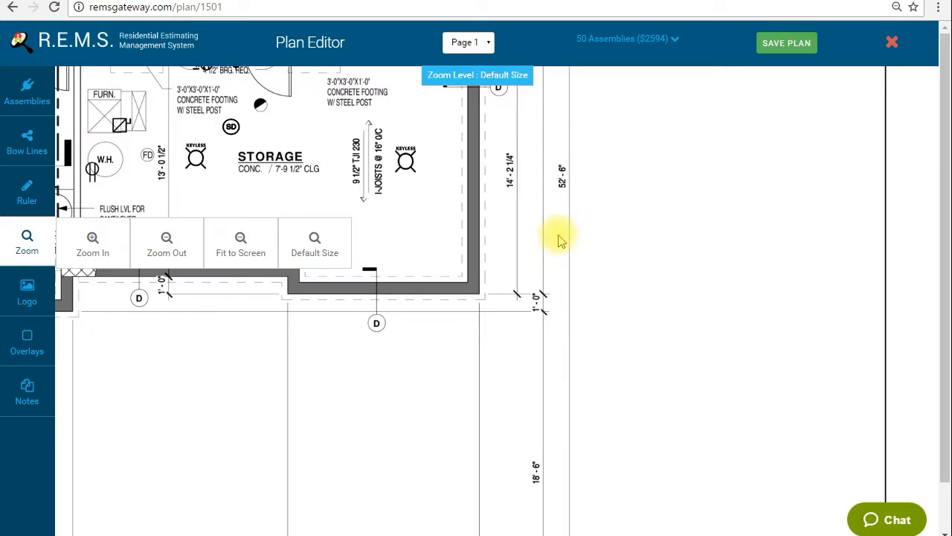
click(324, 252)
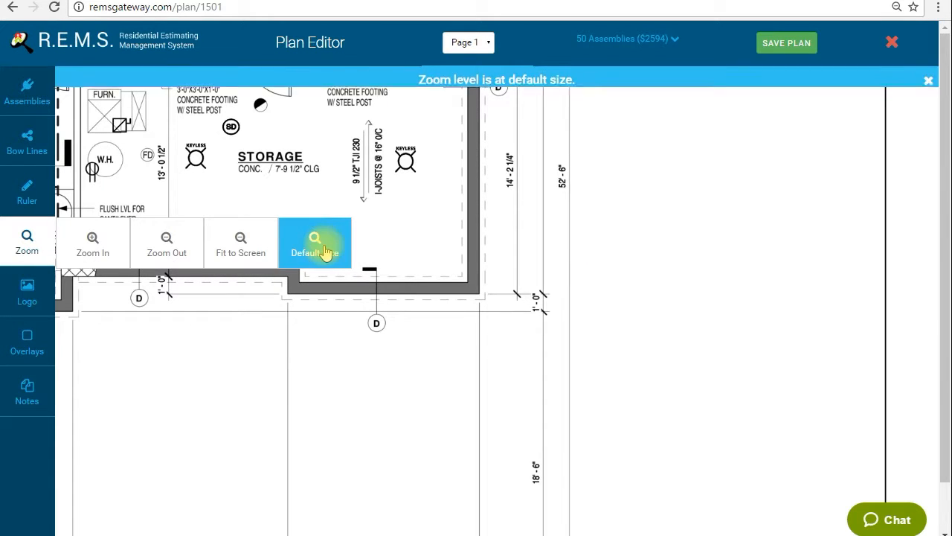
click(26, 242)
Place the rulers over the Optional Family room at the default zoom level and close them again.
drag(319, 219, 671, 464)
drag(321, 191, 376, 325)
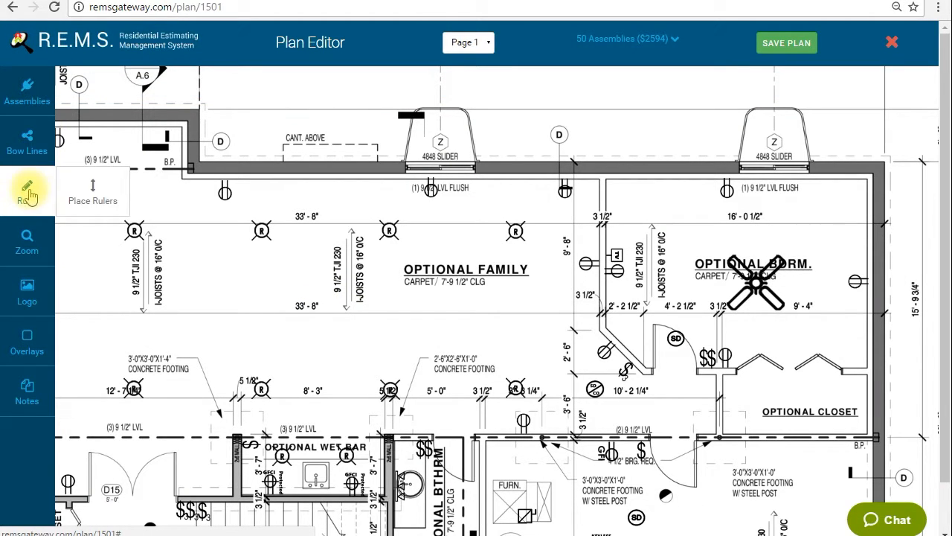
click(89, 195)
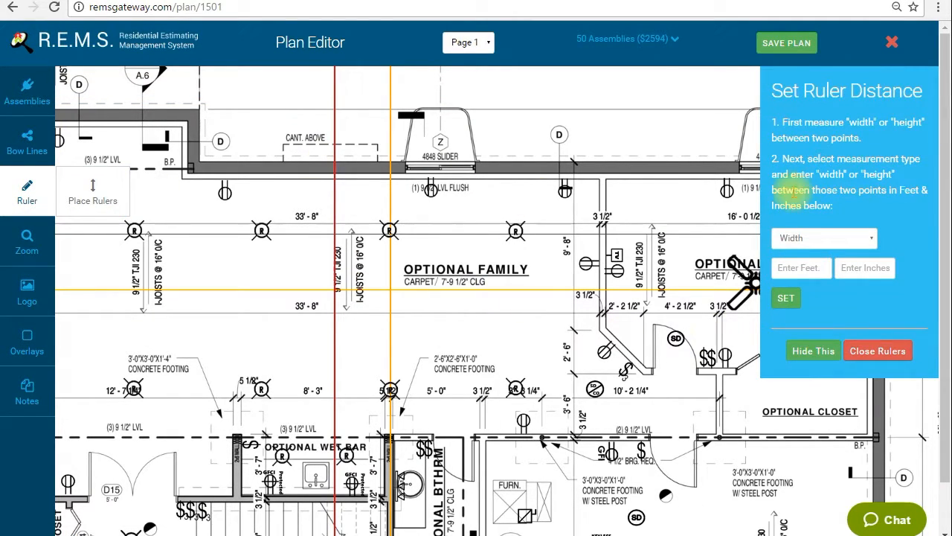
click(883, 352)
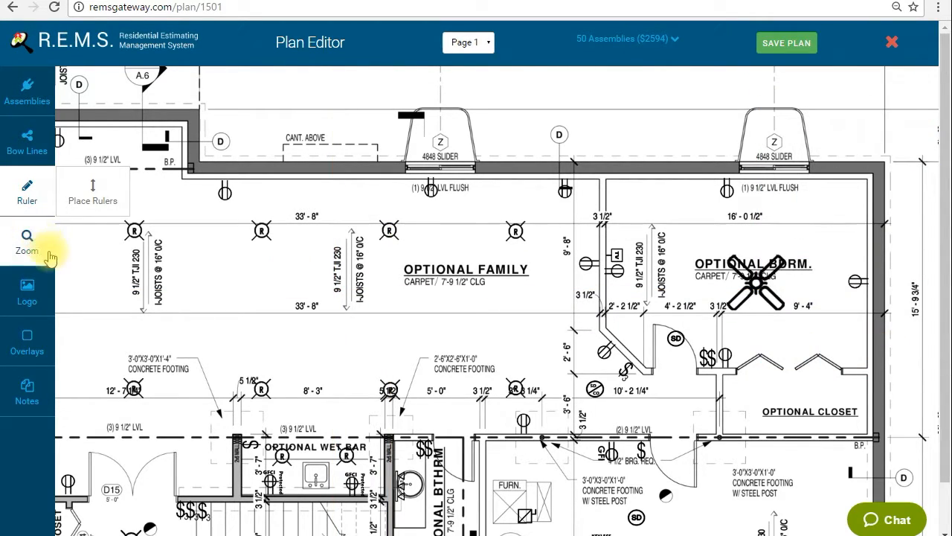
Zoom in twice on the plan with the editor's zoom tool and inspect the Optional Family room.
click(26, 236)
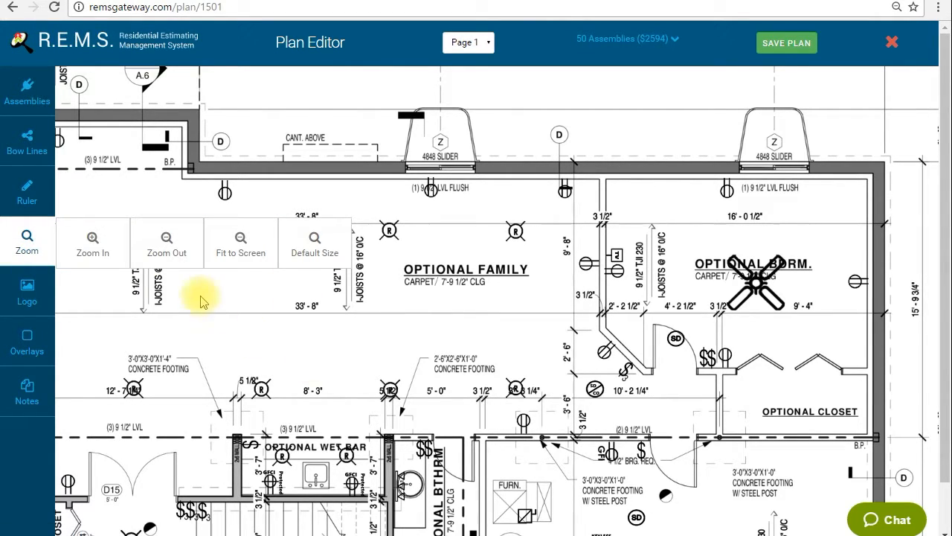
click(94, 244)
click(94, 244)
drag(609, 385, 418, 243)
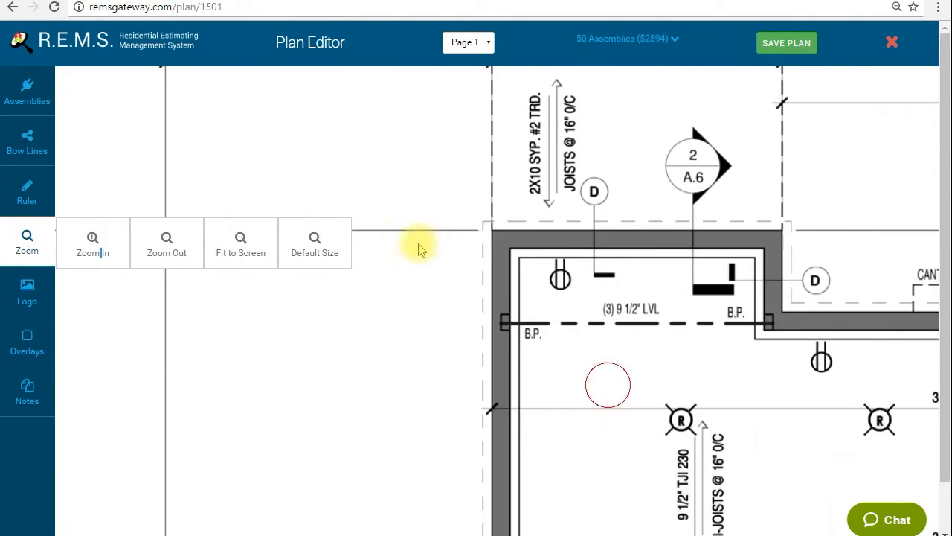
drag(787, 478, 520, 333)
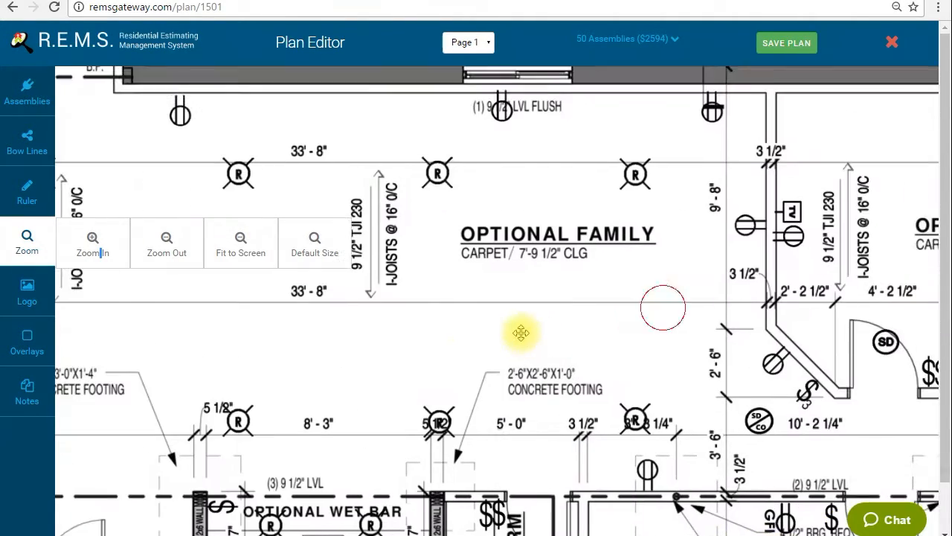
Zoom out with the editor's zoom tool to show the basement rooms at a size smaller than the default.
click(182, 262)
click(182, 261)
click(180, 258)
click(312, 253)
drag(420, 148, 482, 208)
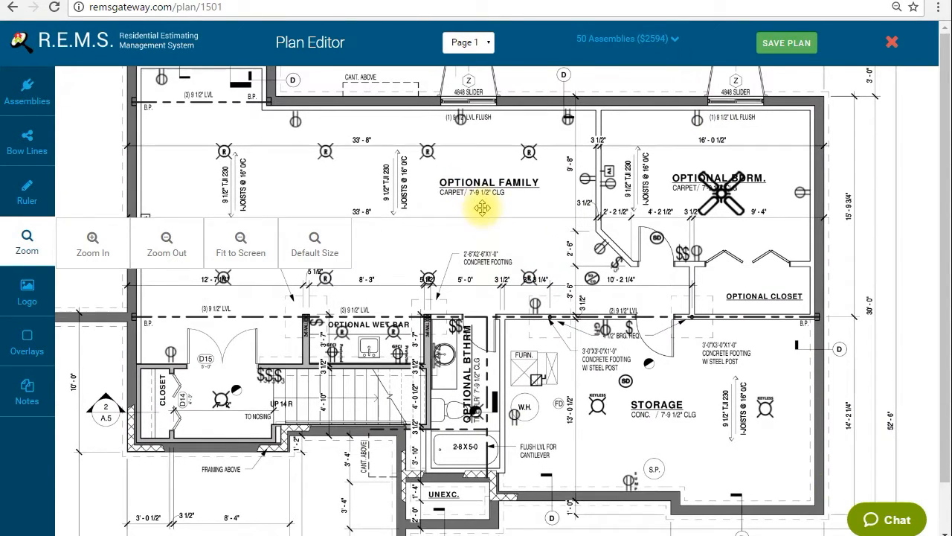
Zoom in on the plan twice more and fit the whole page to the screen.
click(95, 247)
click(95, 247)
click(30, 244)
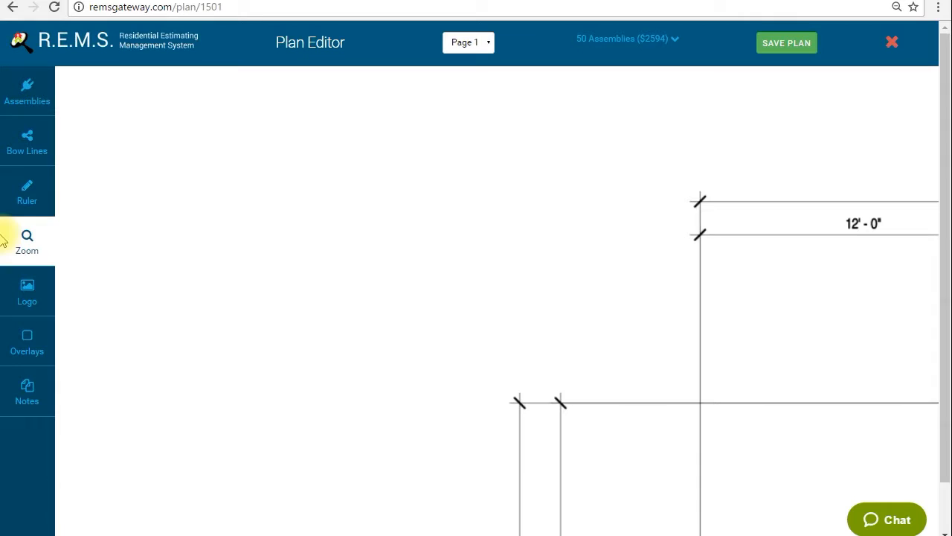
click(30, 243)
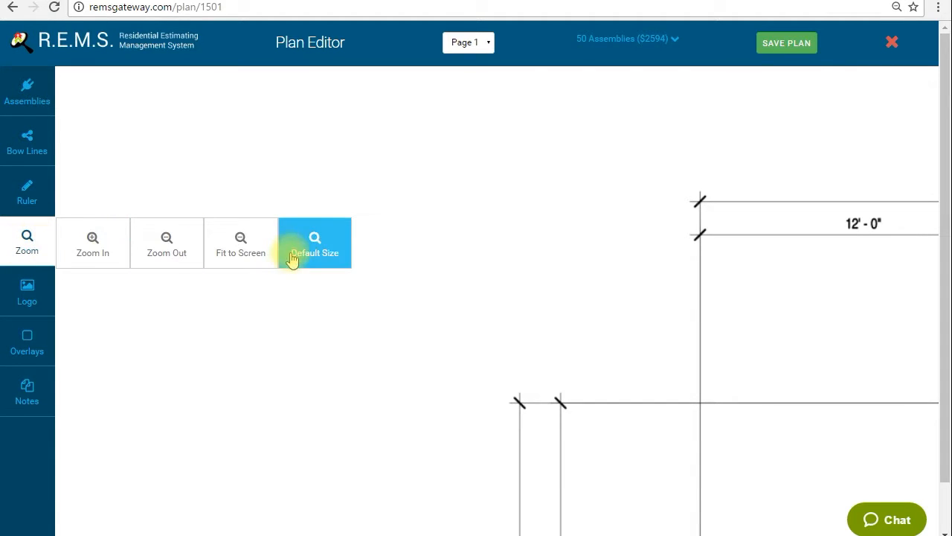
click(235, 257)
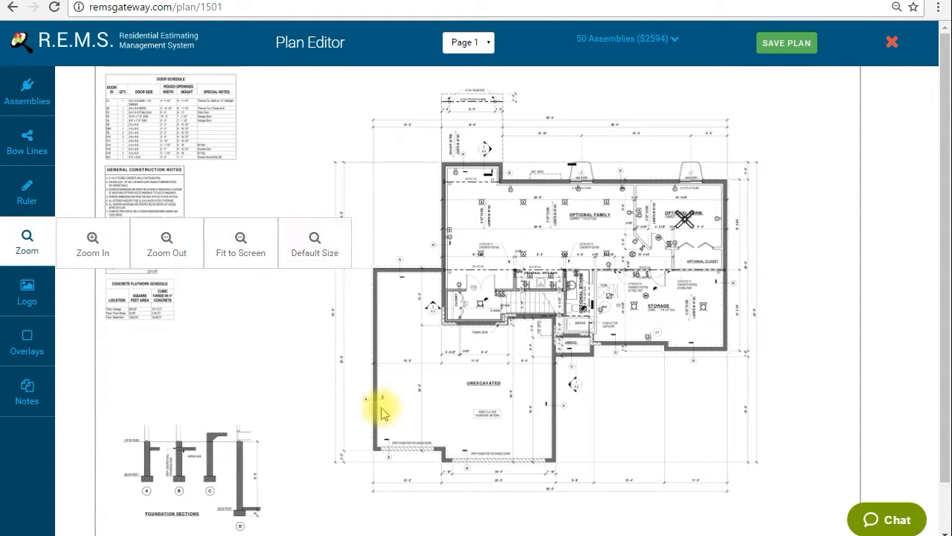
Return the plan to the default zoom size at the Optional Family room and close the zoom options.
click(319, 257)
drag(738, 276, 396, 140)
drag(747, 257, 472, 189)
drag(716, 384, 372, 180)
drag(601, 270, 334, 257)
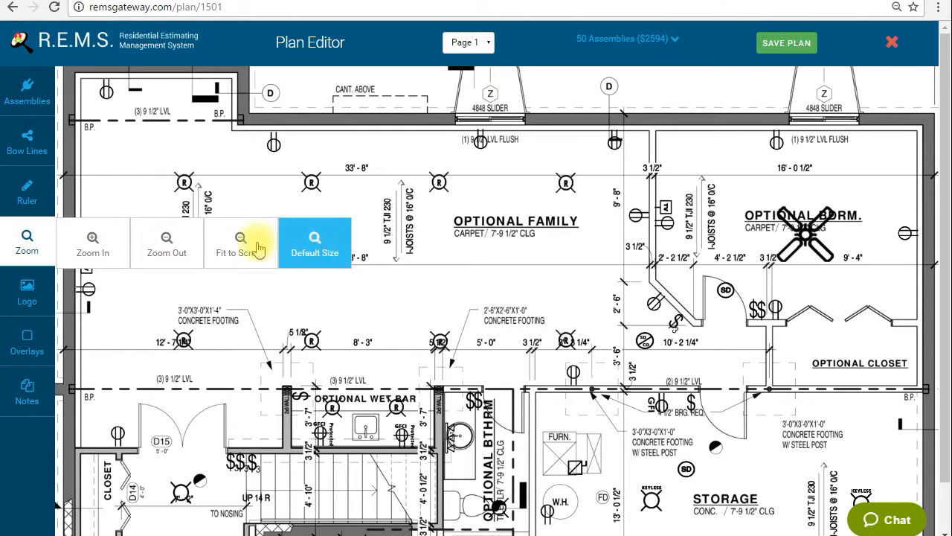
click(29, 244)
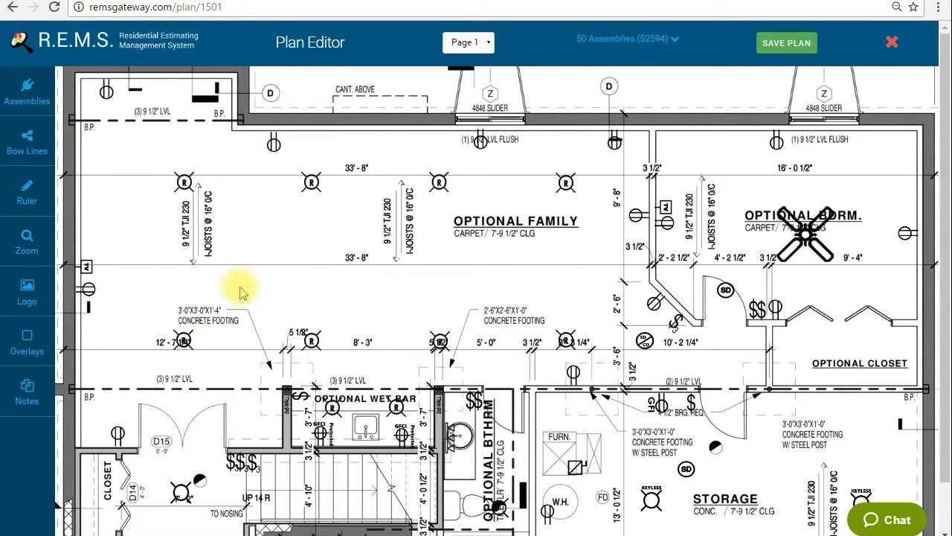
Add the Tesla Electric logo to the plan and move it into the blank area left of the 12'-0" dimension.
drag(266, 273, 436, 346)
drag(141, 159, 302, 260)
drag(246, 177, 438, 318)
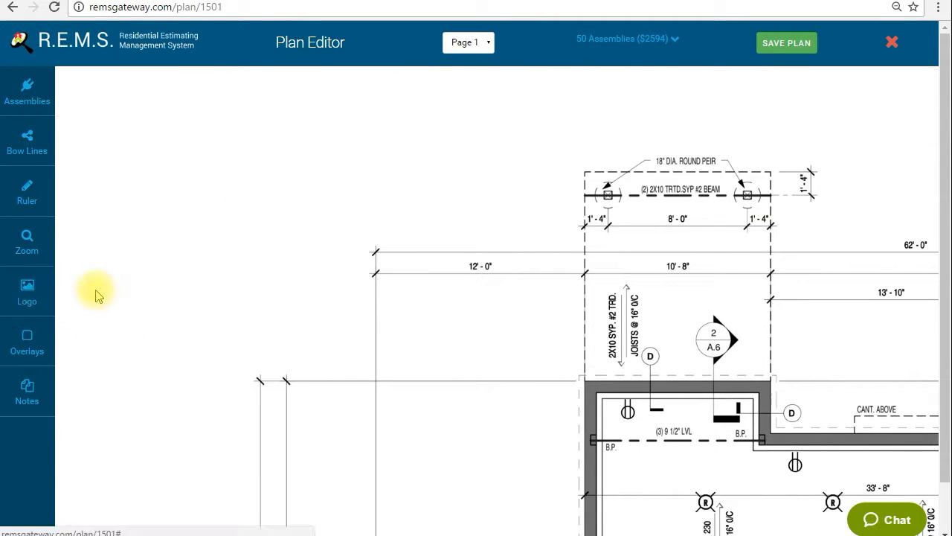
click(27, 294)
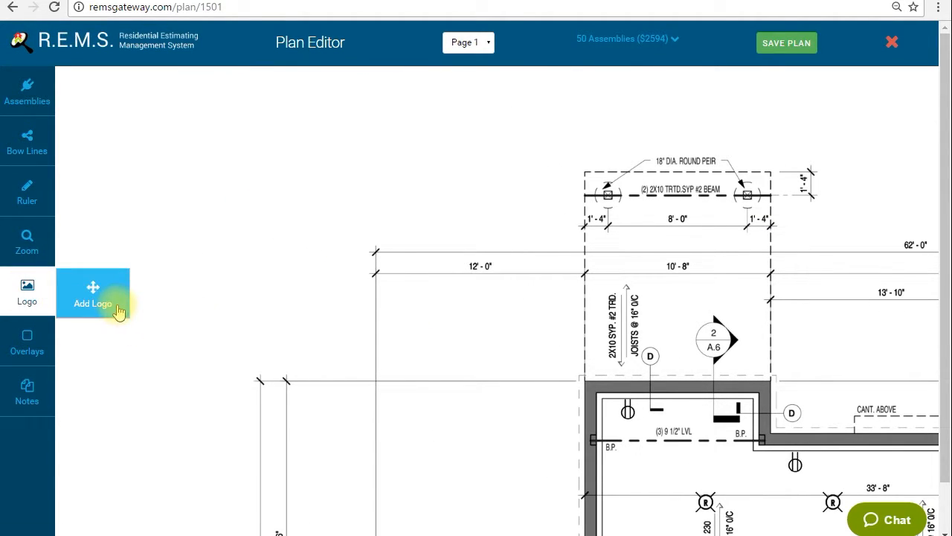
click(22, 297)
click(95, 297)
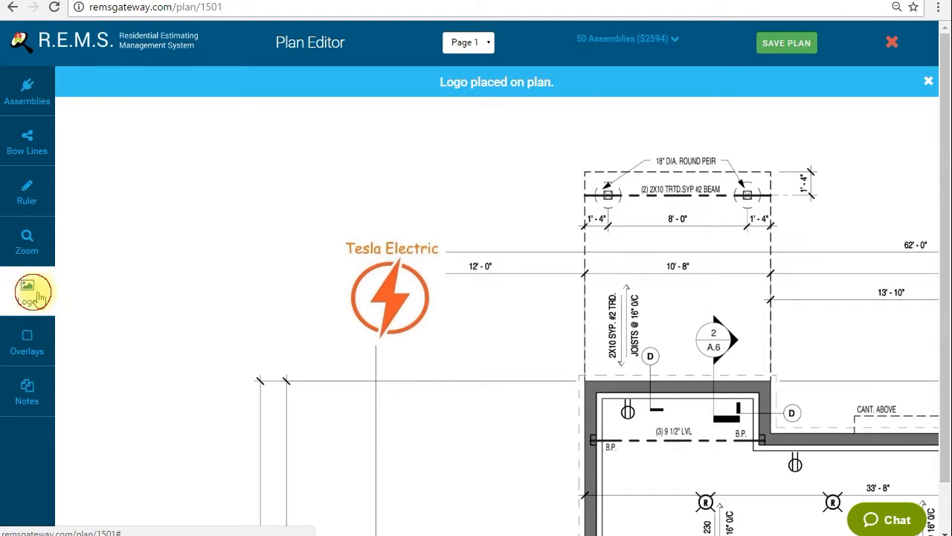
drag(415, 282, 285, 237)
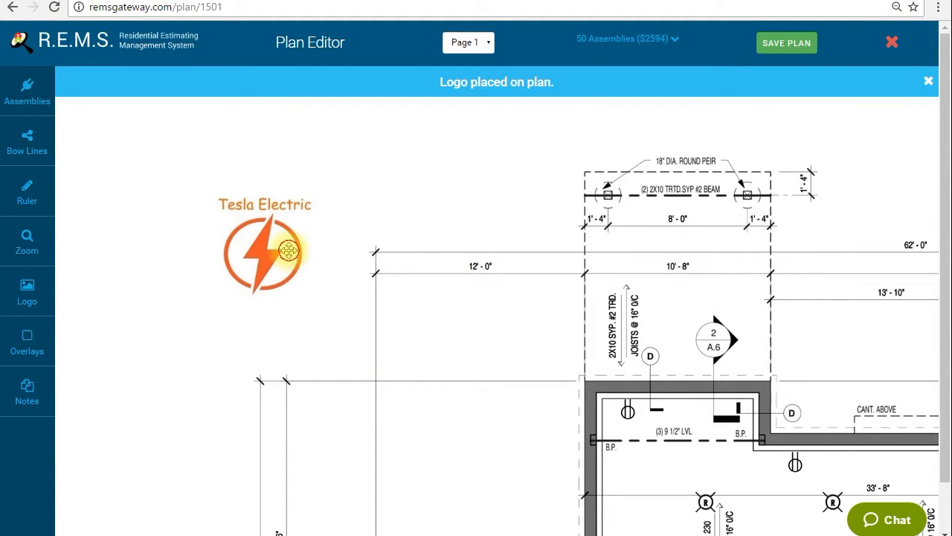
Enlarge and shrink the logo, leave it larger than its original size, and shift it slightly up and left.
click(289, 250)
click(209, 308)
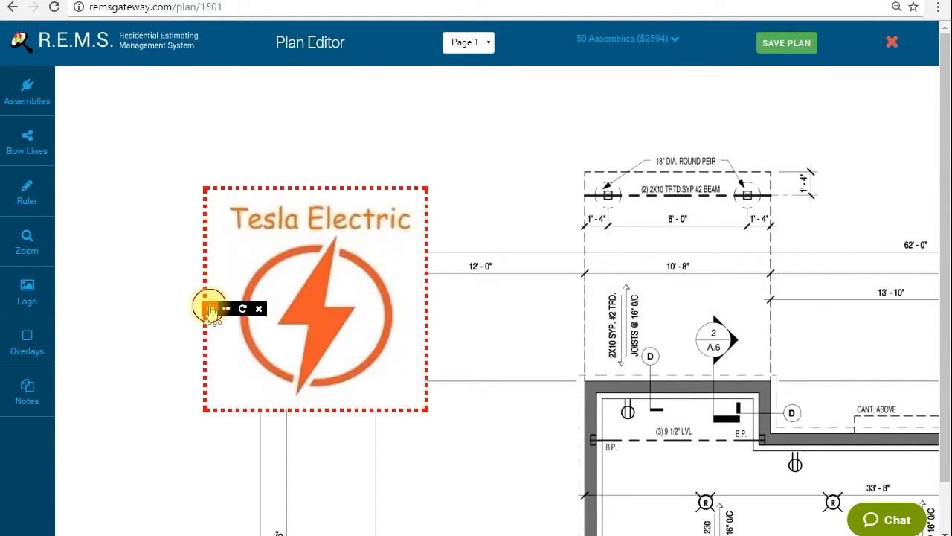
click(225, 311)
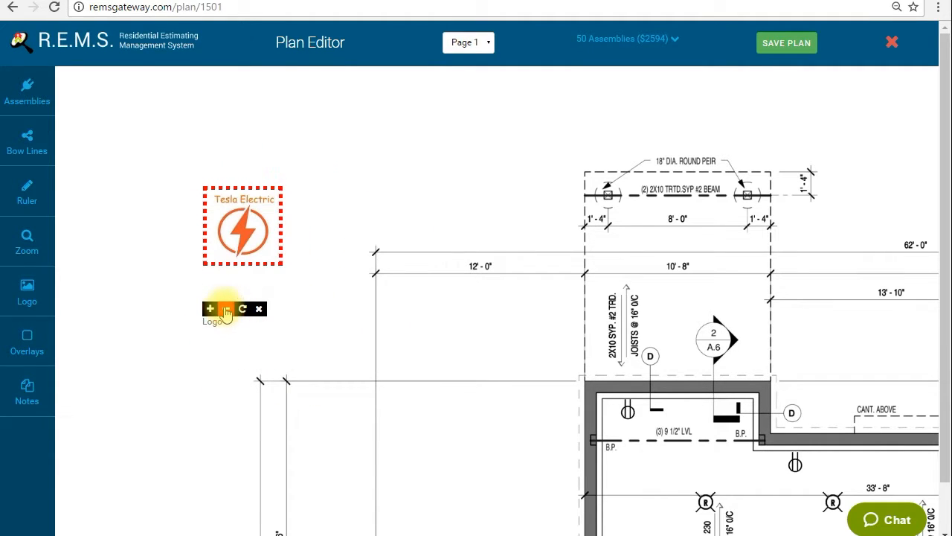
click(210, 309)
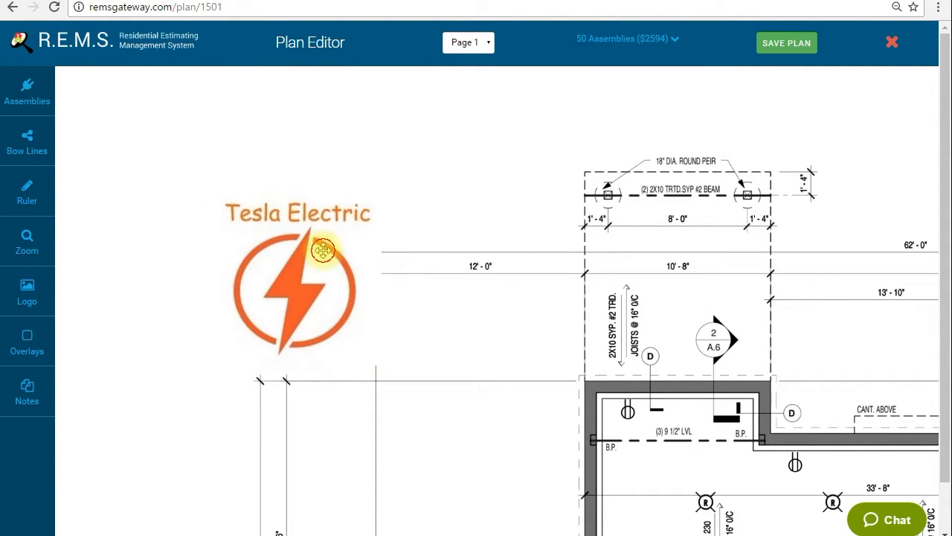
drag(319, 251, 289, 231)
Try to add the logo to the plan a second time and close the logo options.
drag(376, 340, 368, 239)
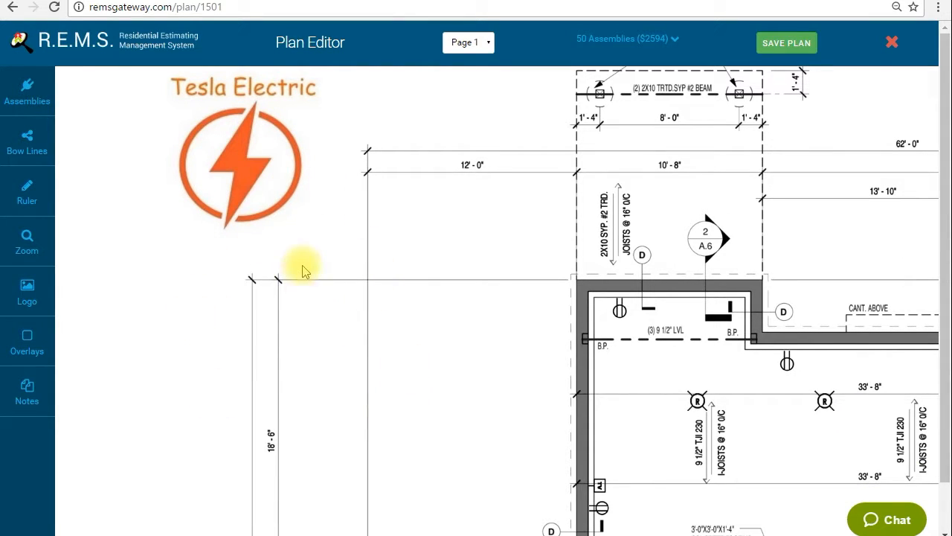
click(28, 304)
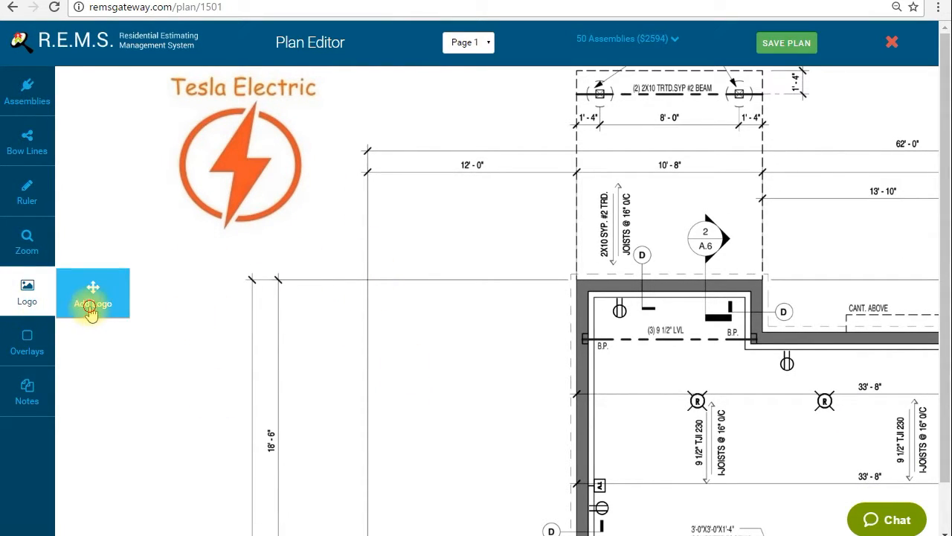
click(91, 311)
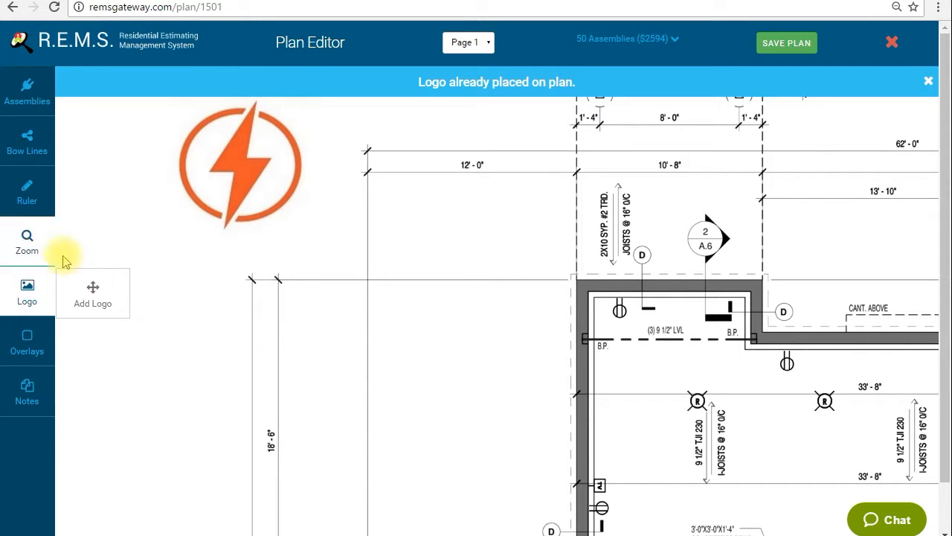
click(36, 299)
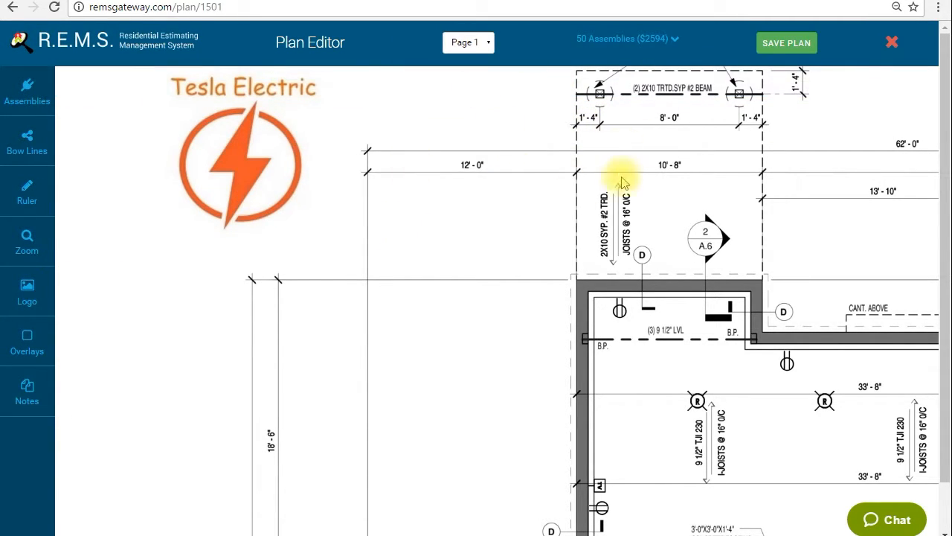
Examine the plan from the logo area across the Optional Family room to the wet bar, bathroom and storage rooms.
drag(668, 172, 460, 163)
drag(761, 191, 855, 203)
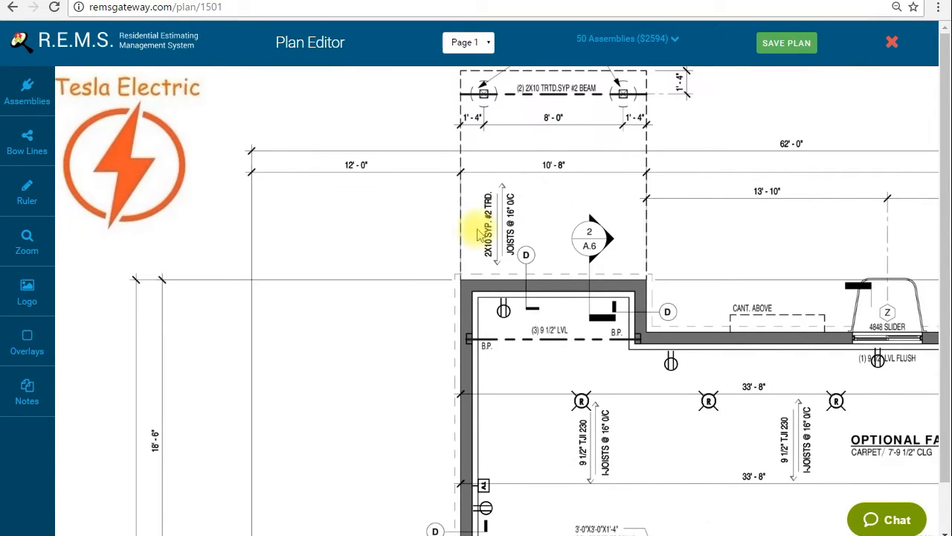
drag(393, 273, 525, 168)
drag(485, 281, 476, 206)
drag(506, 177, 389, 322)
drag(668, 155, 499, 192)
drag(758, 211, 447, 219)
drag(82, 226, 379, 202)
drag(276, 246, 625, 227)
drag(517, 296, 538, 221)
drag(201, 479, 227, 431)
drag(227, 323, 199, 400)
drag(396, 448, 189, 283)
drag(293, 323, 202, 251)
drag(525, 253, 321, 163)
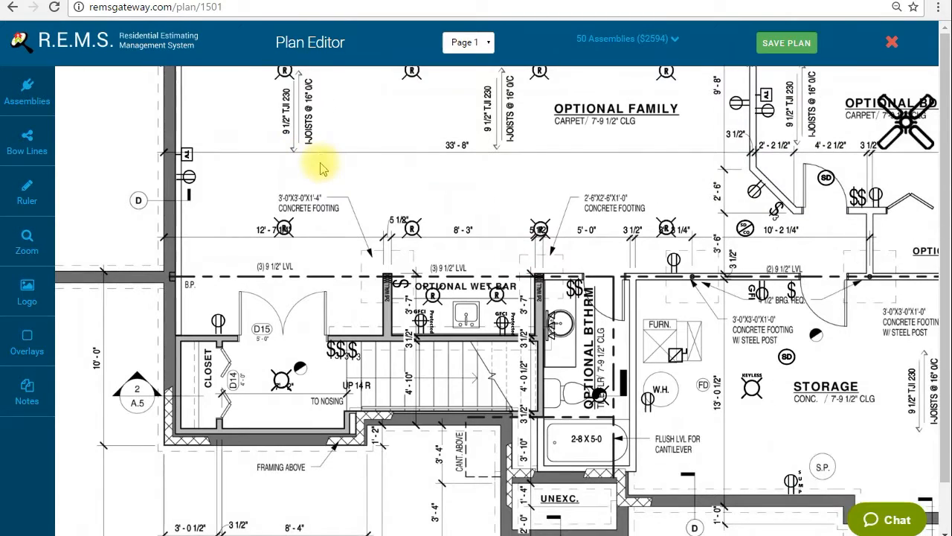
Place a white overlay on the plan beside the 3'-0"X3'-0"X1'-4" concrete footing note above the wet bar.
click(30, 351)
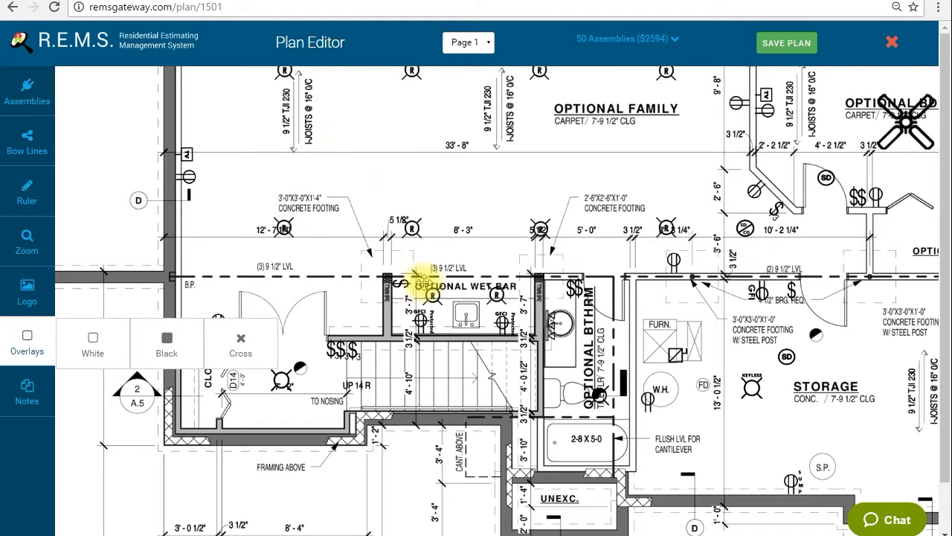
click(30, 337)
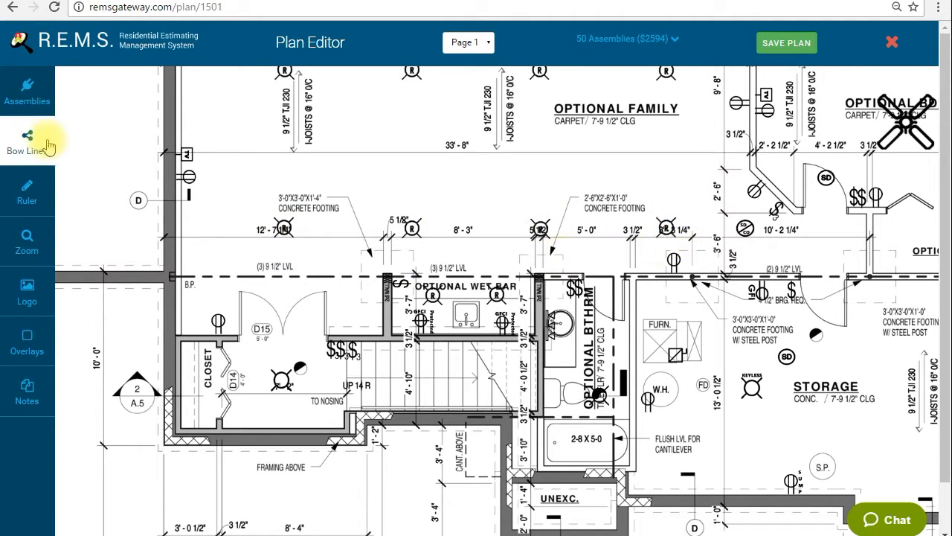
click(23, 344)
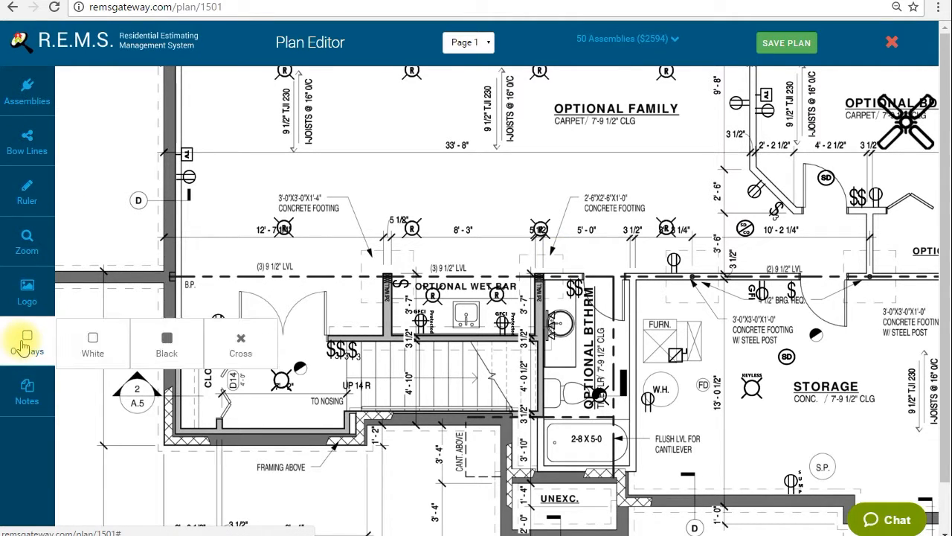
click(72, 343)
click(25, 341)
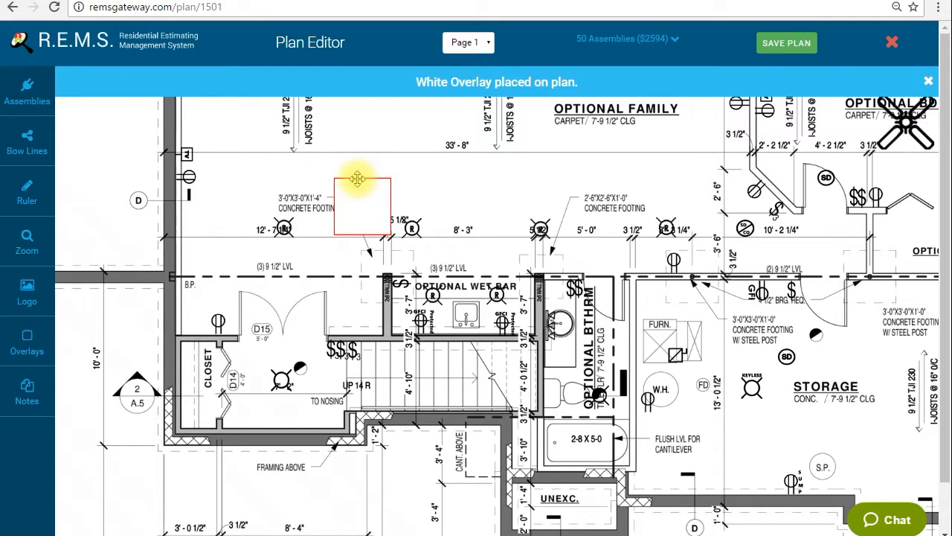
Shrink the white overlay and position it behind the recessed light above the D15 double doors.
drag(361, 178, 281, 197)
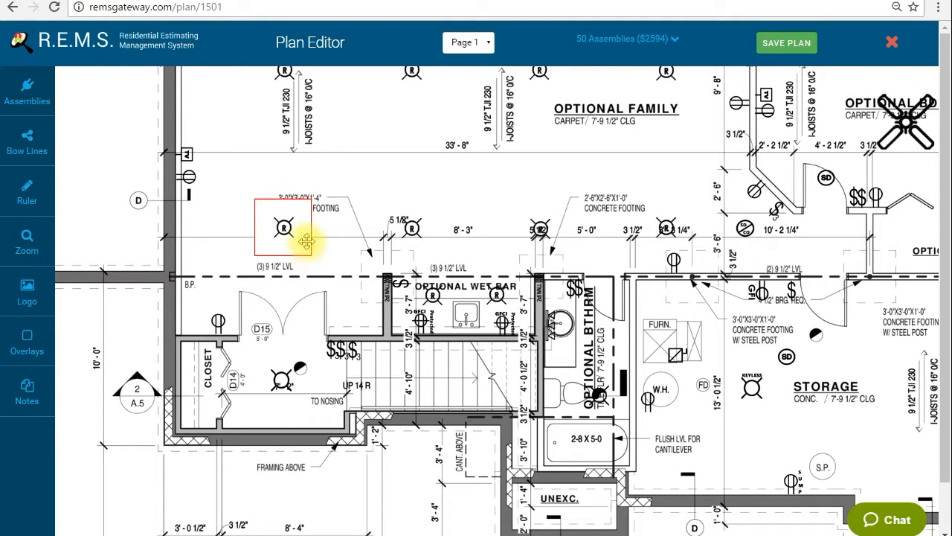
drag(308, 213, 378, 123)
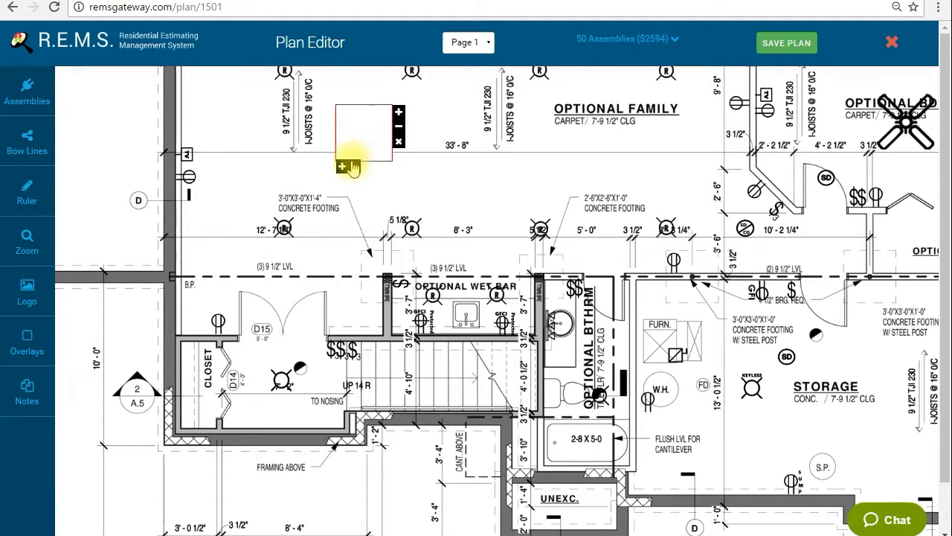
click(355, 167)
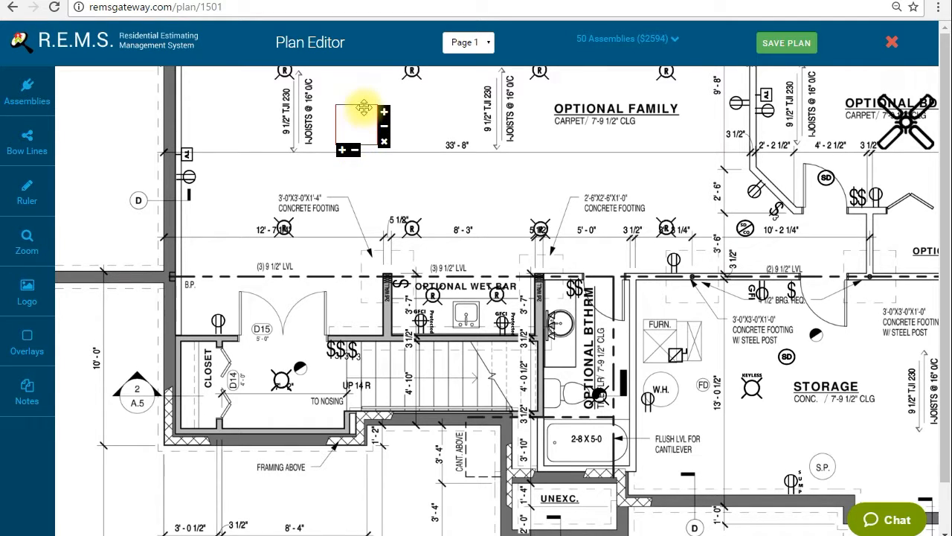
drag(363, 104, 304, 174)
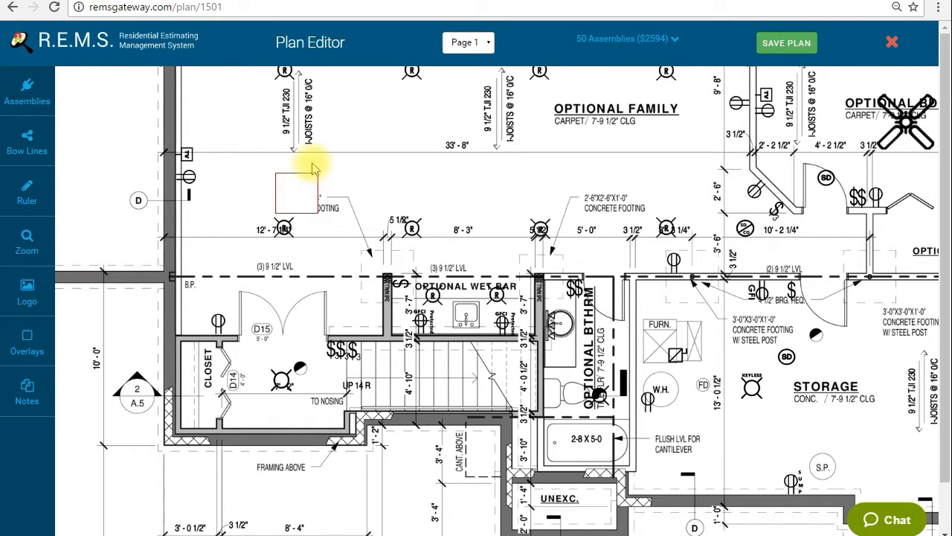
drag(307, 173, 290, 199)
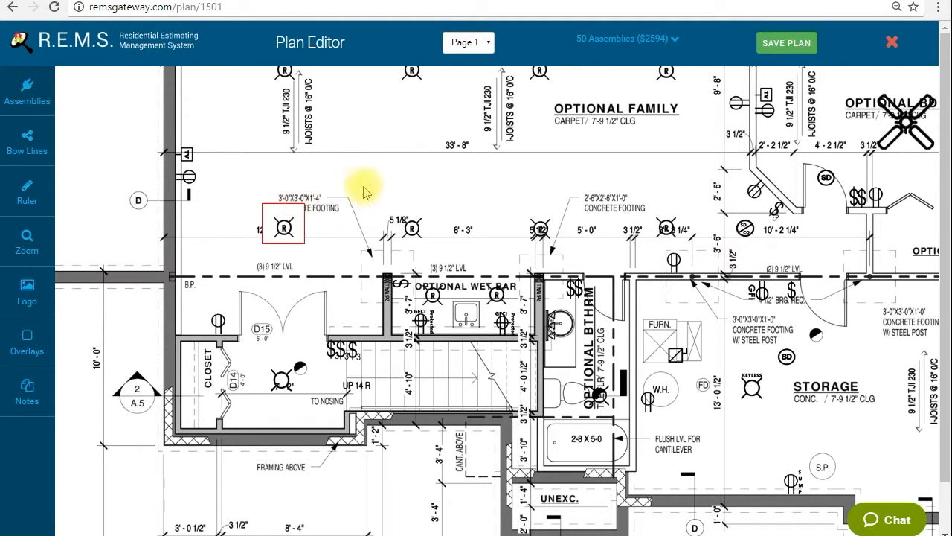
Place a second white overlay, shrink it, and position it behind the recessed light beside the 2'-6"X2'-6"X1'-0" concrete footing note.
click(33, 341)
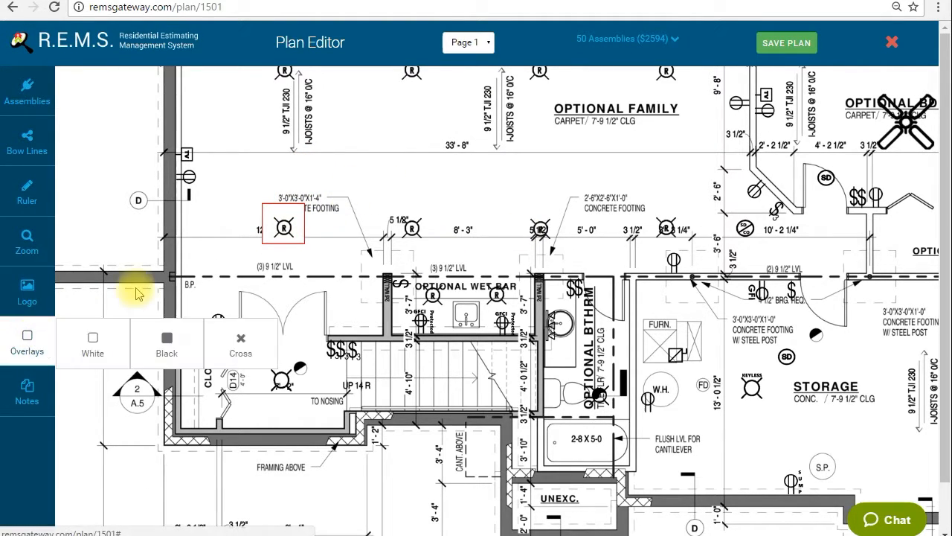
click(91, 338)
click(365, 199)
drag(370, 195, 454, 157)
click(453, 200)
click(452, 199)
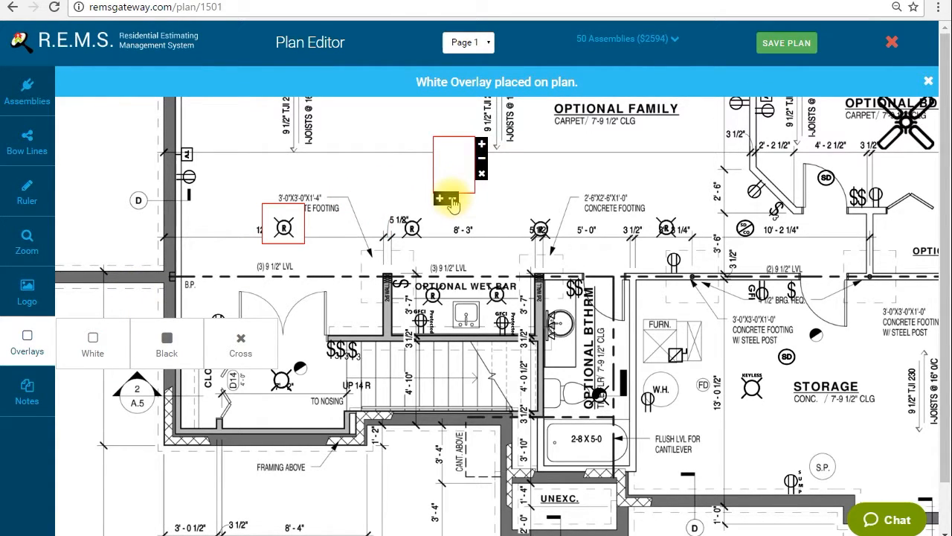
click(480, 161)
click(480, 161)
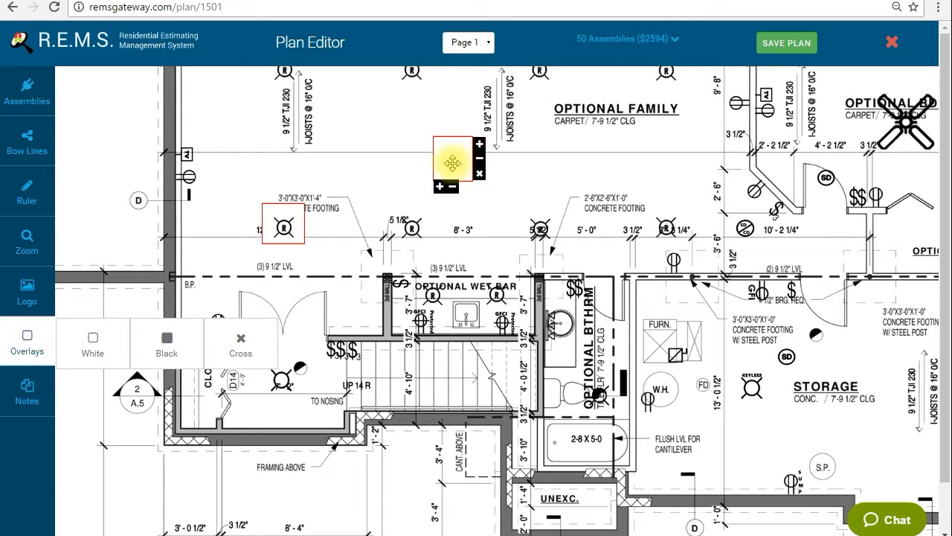
drag(442, 138, 456, 195)
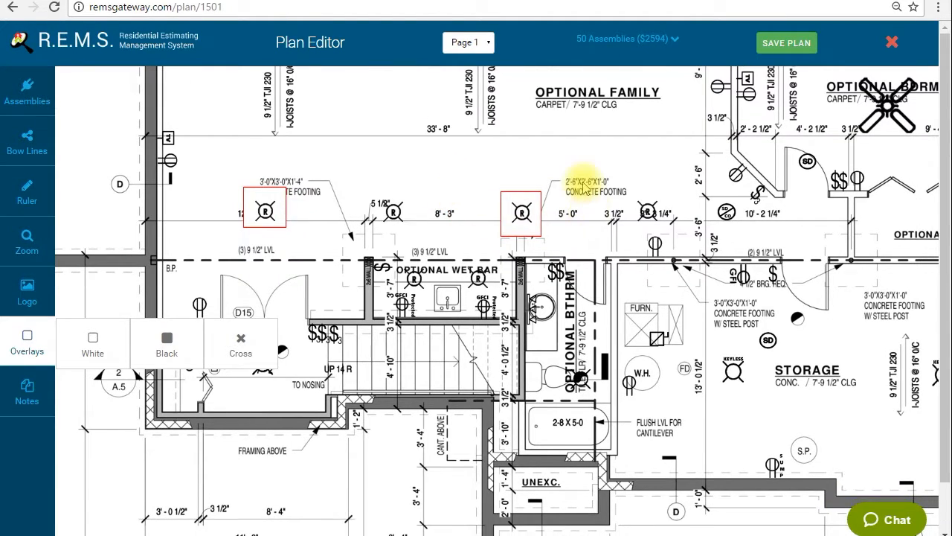
Place a black overlay in the Optional Family room above the wet bar and narrow it.
drag(600, 155, 576, 202)
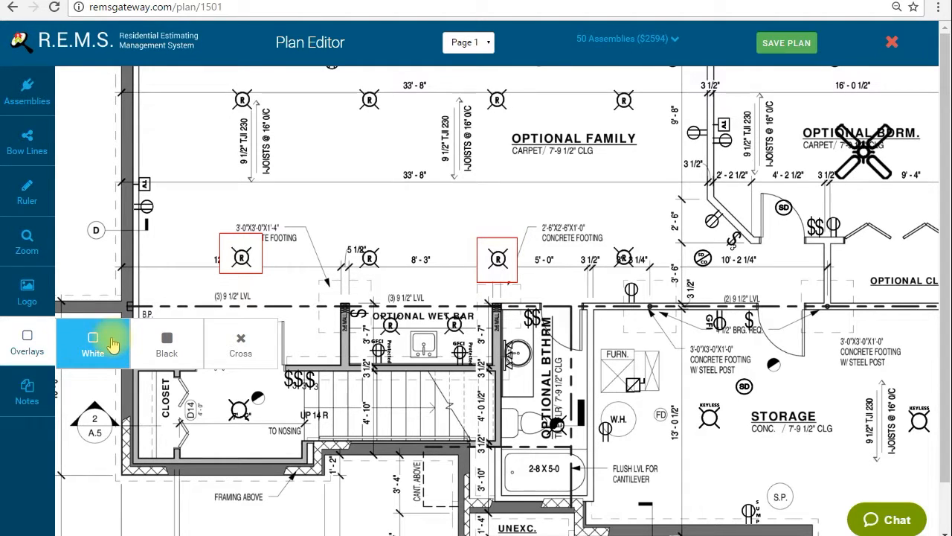
click(89, 350)
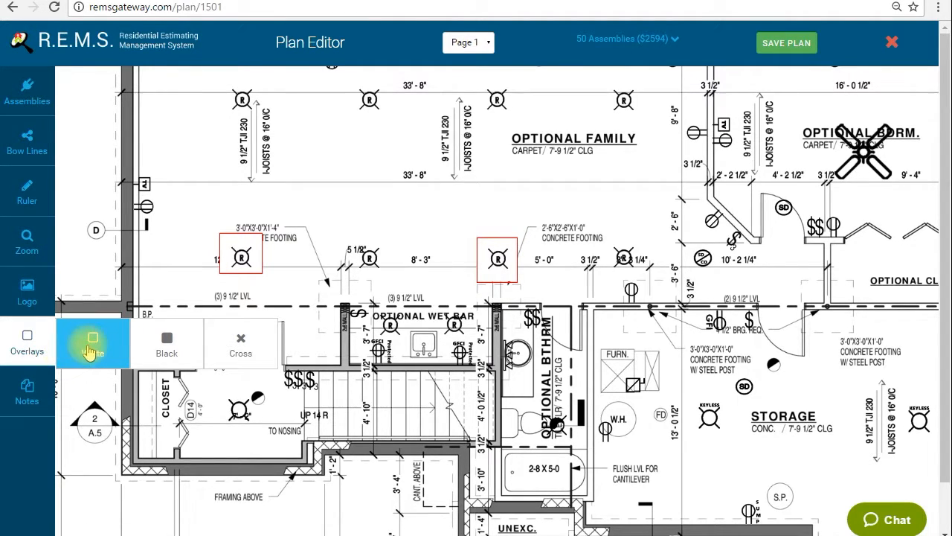
click(158, 355)
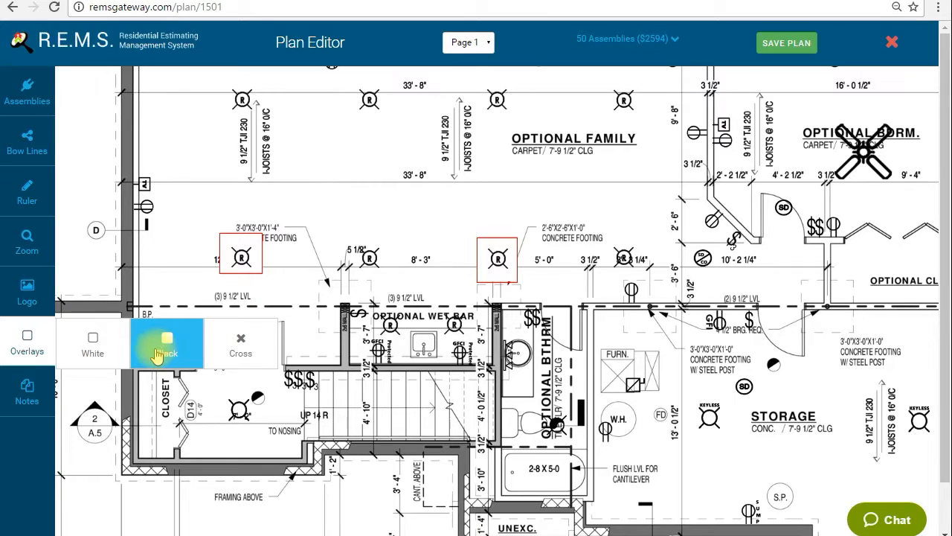
click(38, 343)
click(361, 195)
click(353, 240)
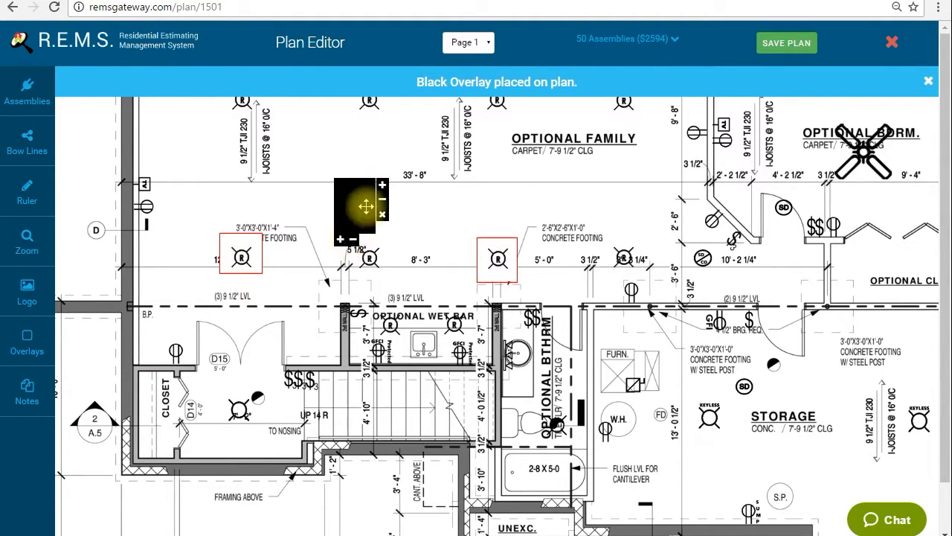
Shrink the black overlay further and move it just below the OPTIONAL FAMILY label.
click(383, 199)
click(354, 193)
drag(365, 206, 541, 178)
click(536, 198)
click(537, 198)
click(543, 171)
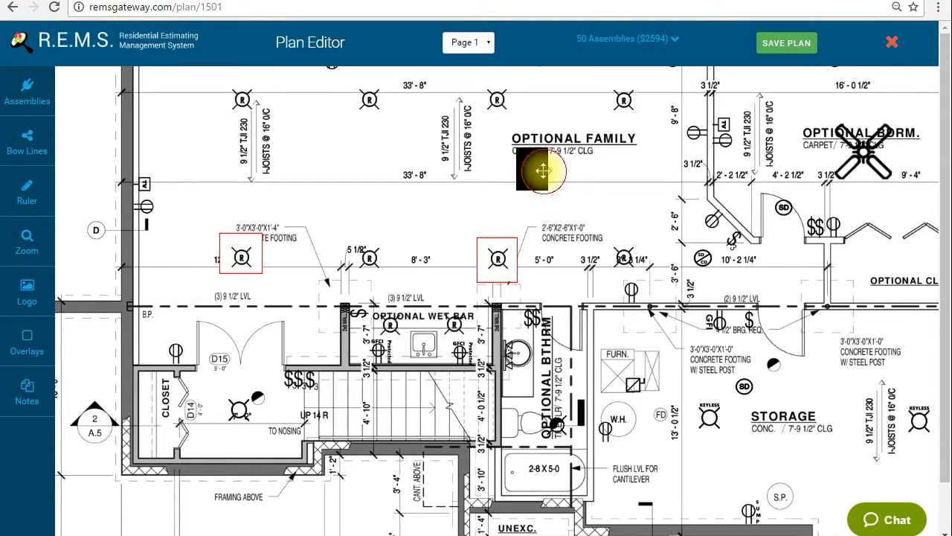
Place a cross overlay on the plan and move it into the Storage room.
click(27, 341)
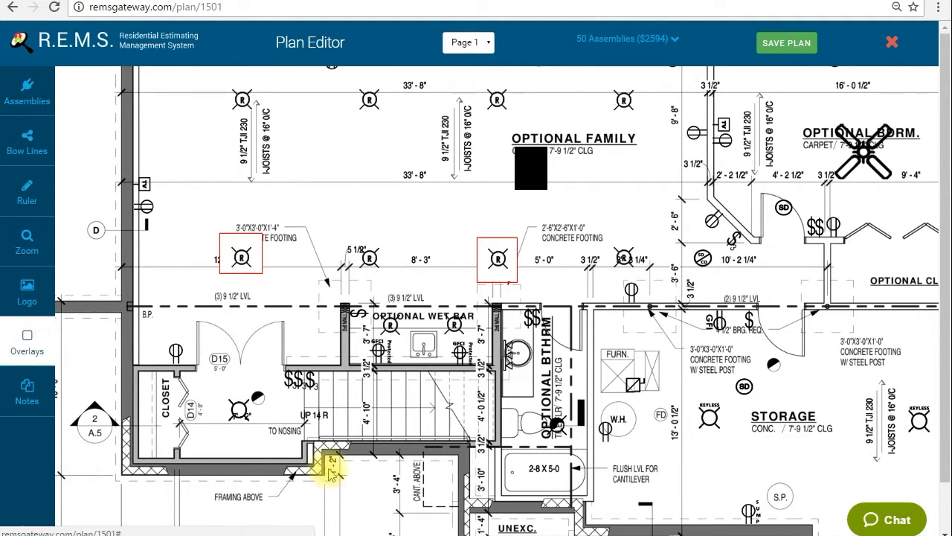
click(267, 339)
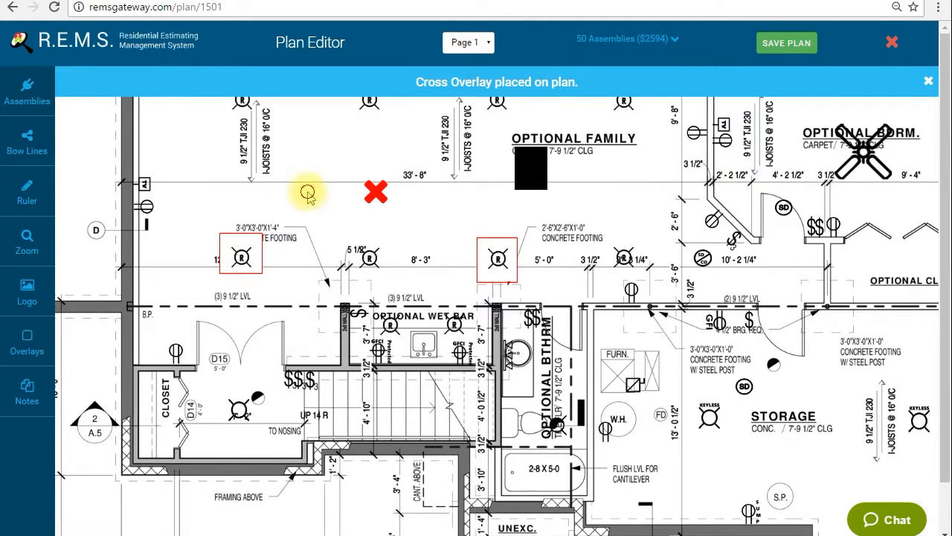
drag(310, 192, 319, 265)
drag(678, 285, 607, 254)
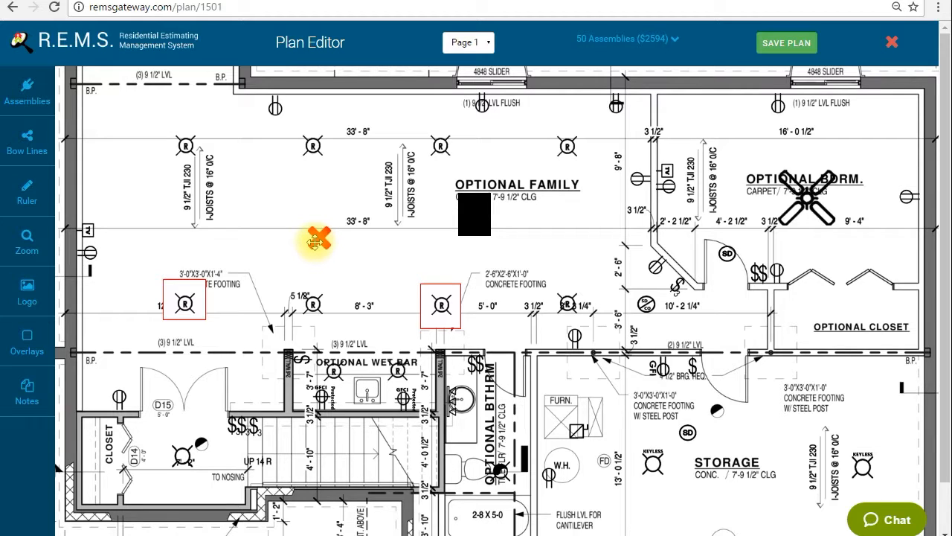
drag(394, 259, 369, 215)
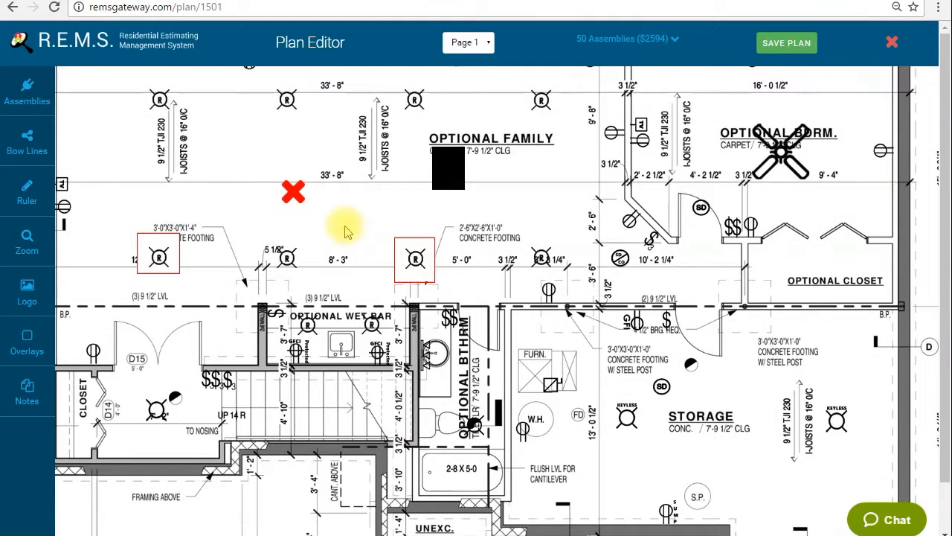
mouse_move(301, 195)
mouse_down()
mouse_move(876, 440)
mouse_move(821, 381)
mouse_move(869, 353)
mouse_move(725, 378)
mouse_move(646, 418)
mouse_move(622, 473)
mouse_move(705, 498)
mouse_move(718, 427)
mouse_move(757, 396)
mouse_move(738, 486)
mouse_move(695, 498)
mouse_move(732, 455)
mouse_move(781, 472)
mouse_move(753, 339)
mouse_move(782, 274)
mouse_move(815, 281)
mouse_move(742, 402)
mouse_move(741, 428)
mouse_up()
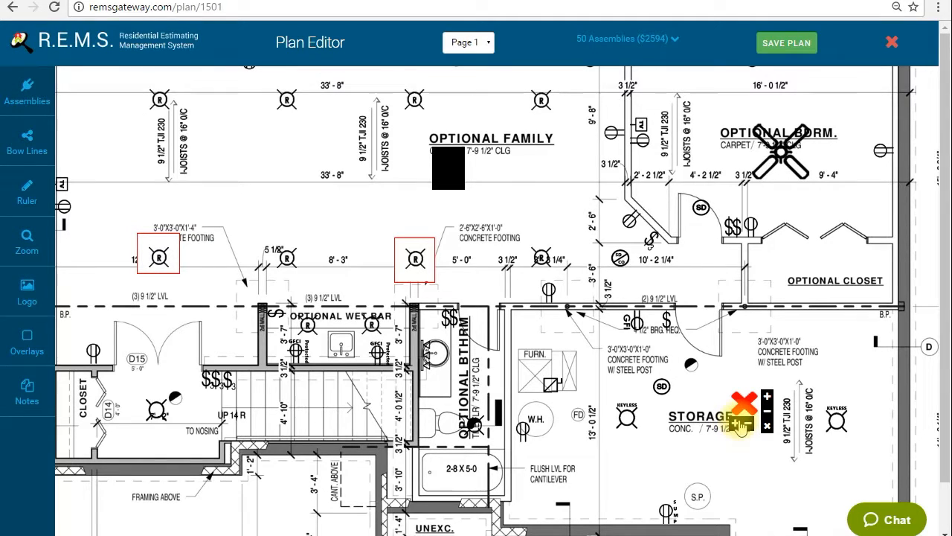
Enlarge the cross overlay in width and height and center it over the STORAGE label.
click(736, 424)
click(736, 424)
click(779, 395)
click(780, 395)
click(779, 395)
click(780, 395)
click(779, 395)
click(779, 395)
click(748, 410)
drag(748, 409, 700, 418)
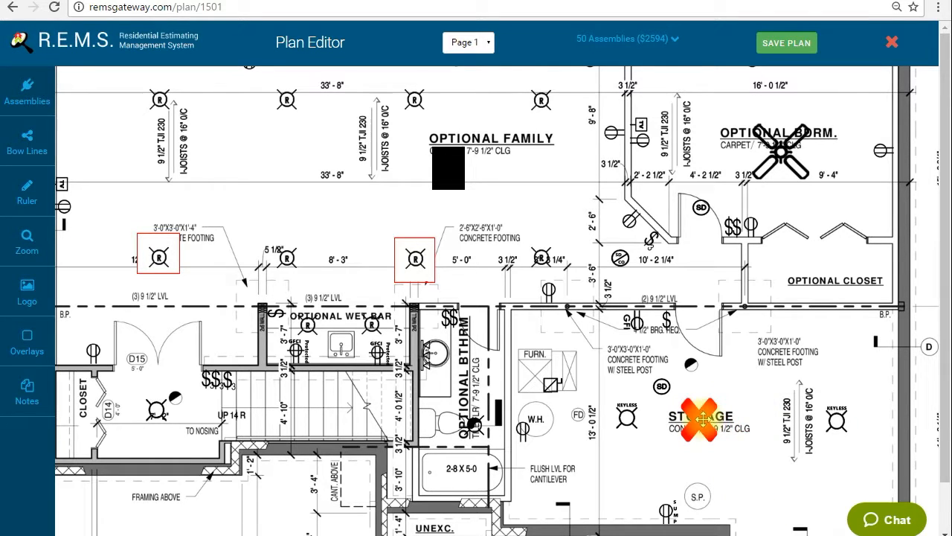
Submit a plan note reading "This is an example".
scroll(744, 380, down, 1)
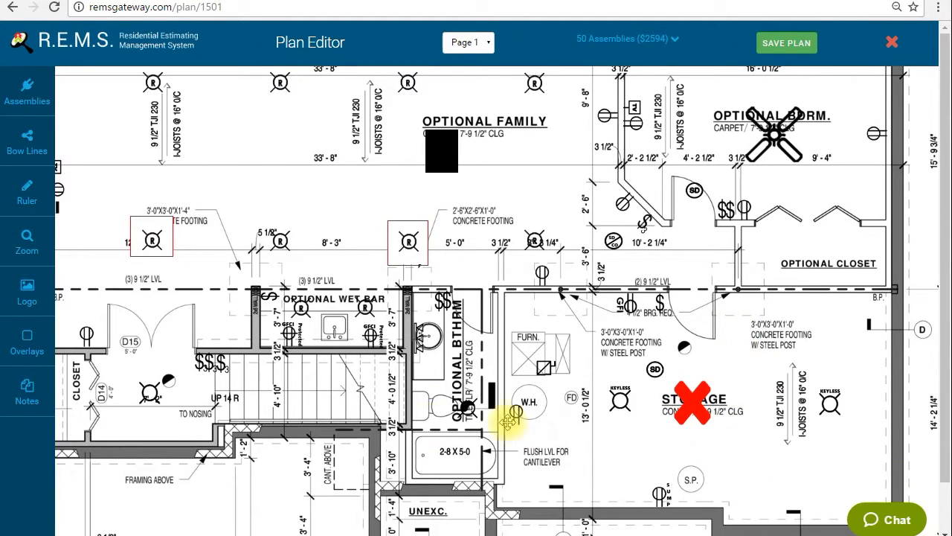
scroll(372, 244, up, 5)
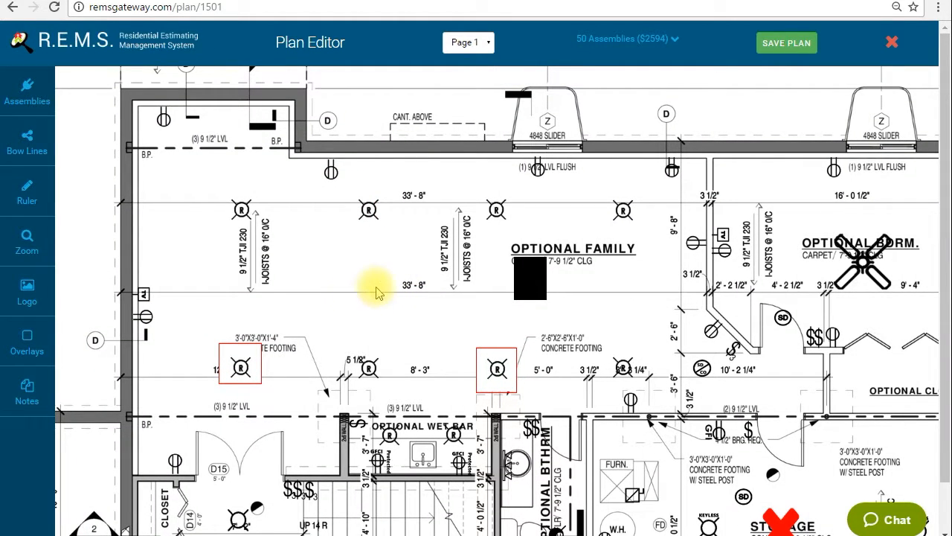
scroll(372, 287, down, 3)
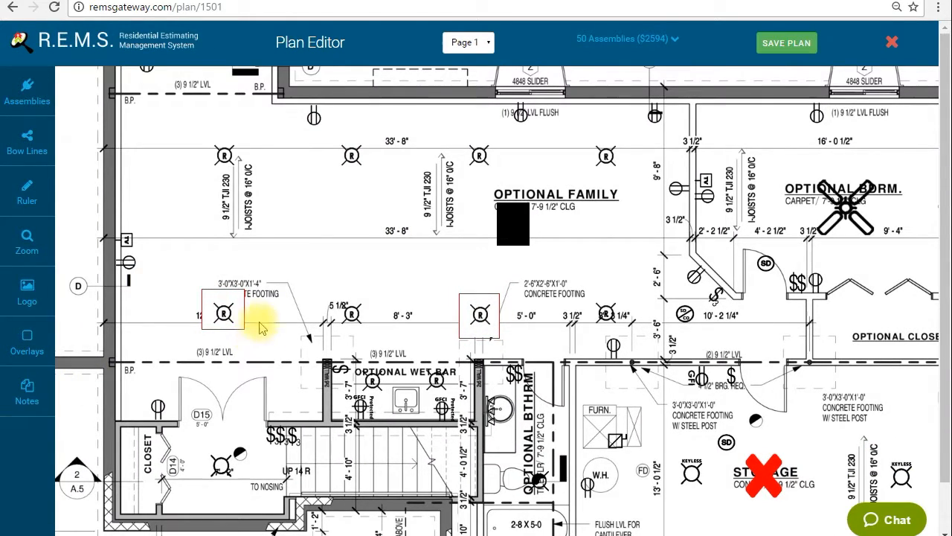
click(19, 398)
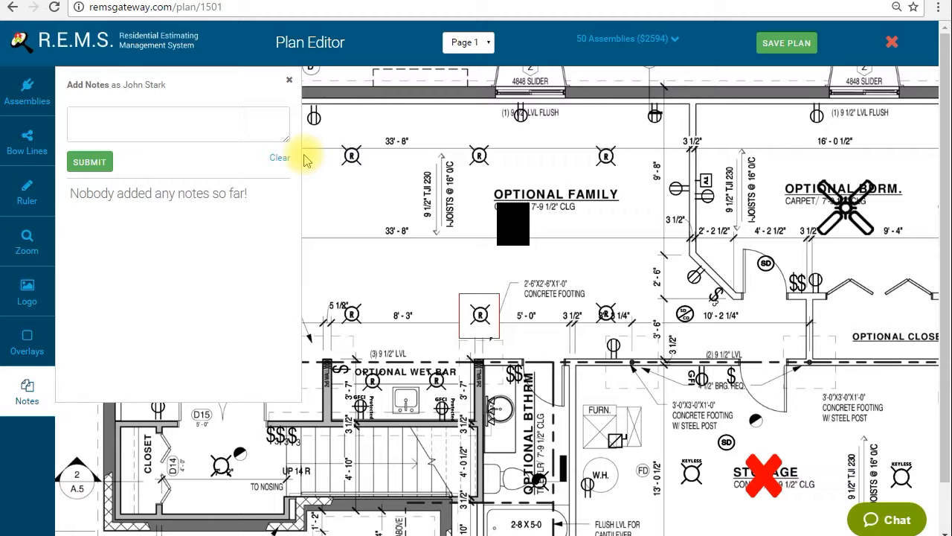
click(96, 125)
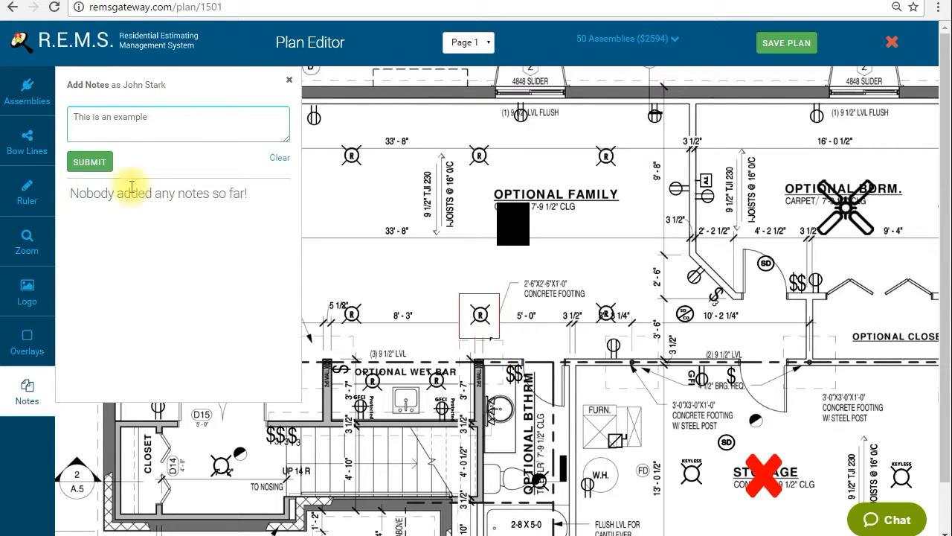
click(88, 160)
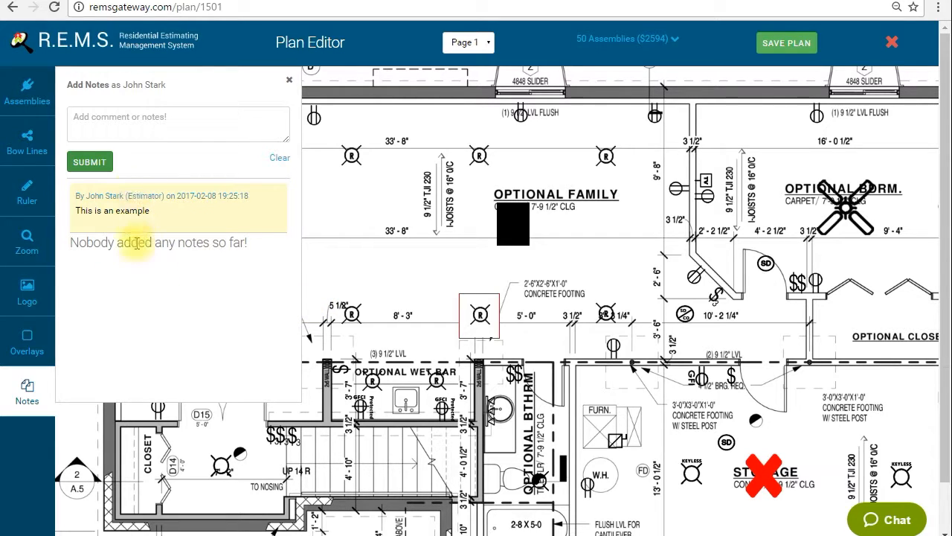
Close and reopen the plan notes to review the submitted note, and close them again.
click(27, 405)
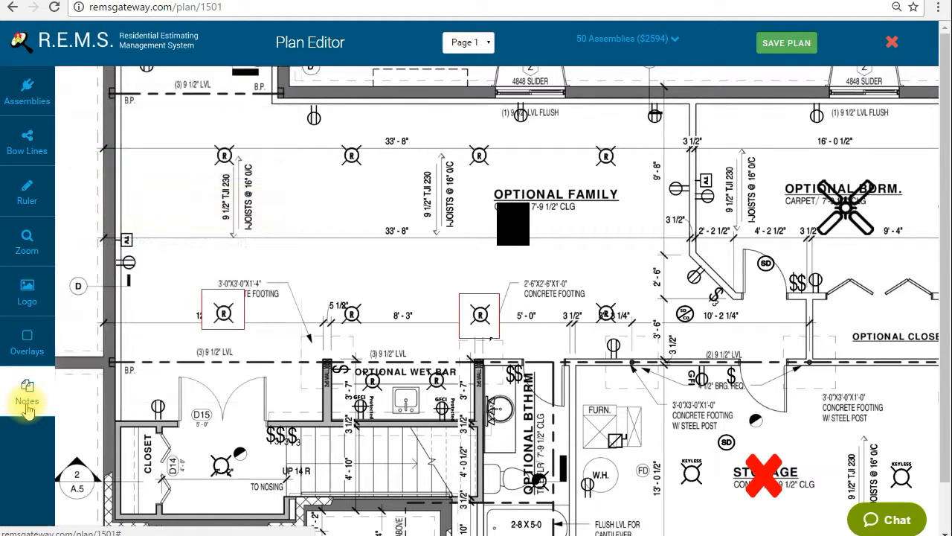
click(19, 386)
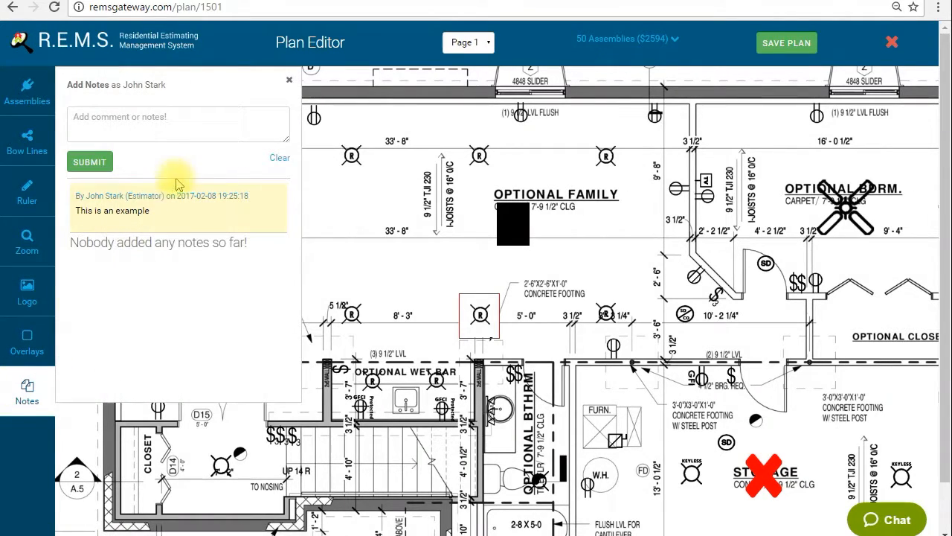
click(55, 386)
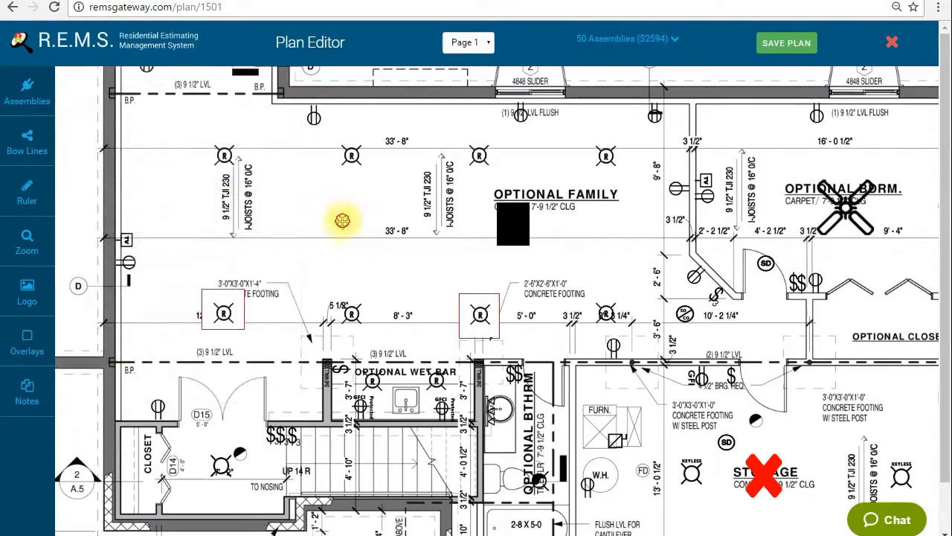
Examine the marked-up plan across the Optional Family room, Optional Bdrm. and Storage room.
drag(340, 218, 181, 230)
drag(441, 285, 421, 244)
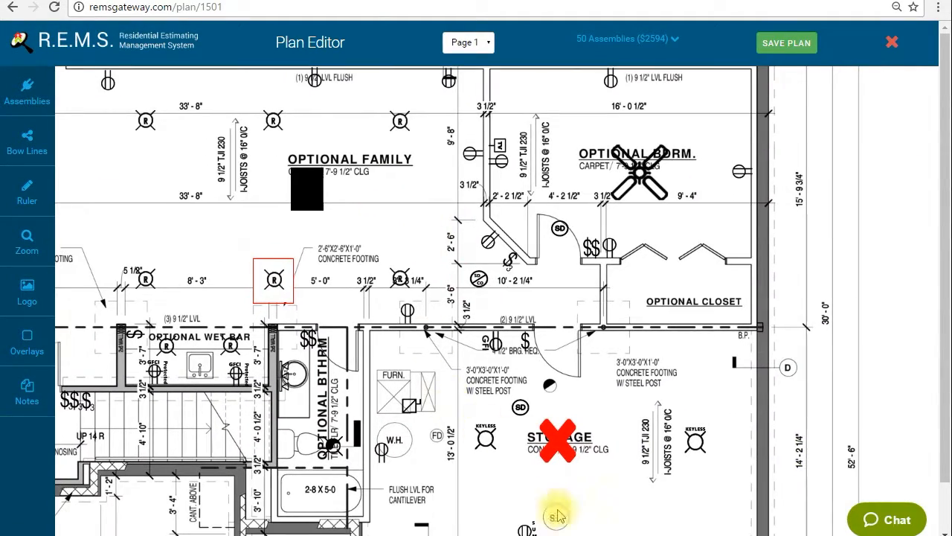
drag(632, 501, 585, 393)
drag(645, 278, 664, 420)
drag(391, 323, 569, 310)
drag(335, 366, 382, 307)
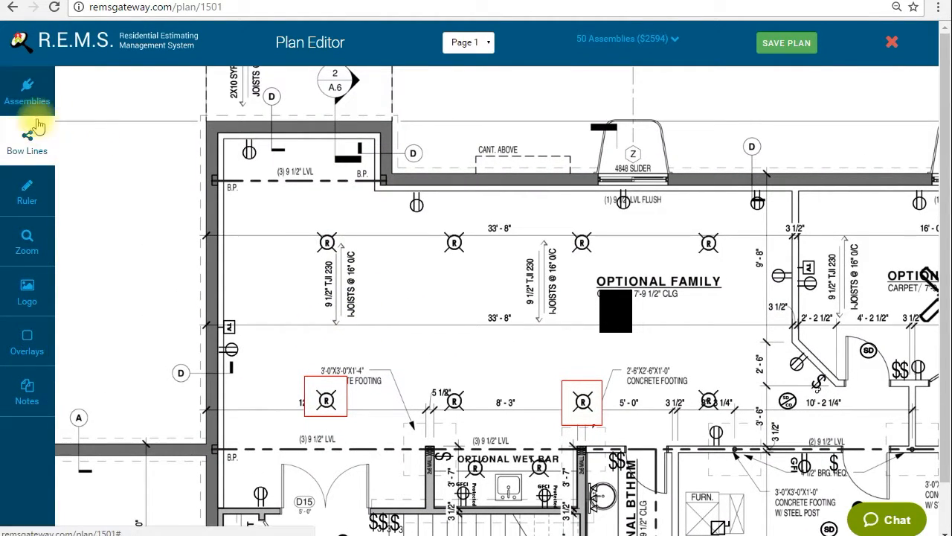
drag(435, 329, 294, 239)
drag(359, 252, 318, 326)
drag(511, 305, 499, 270)
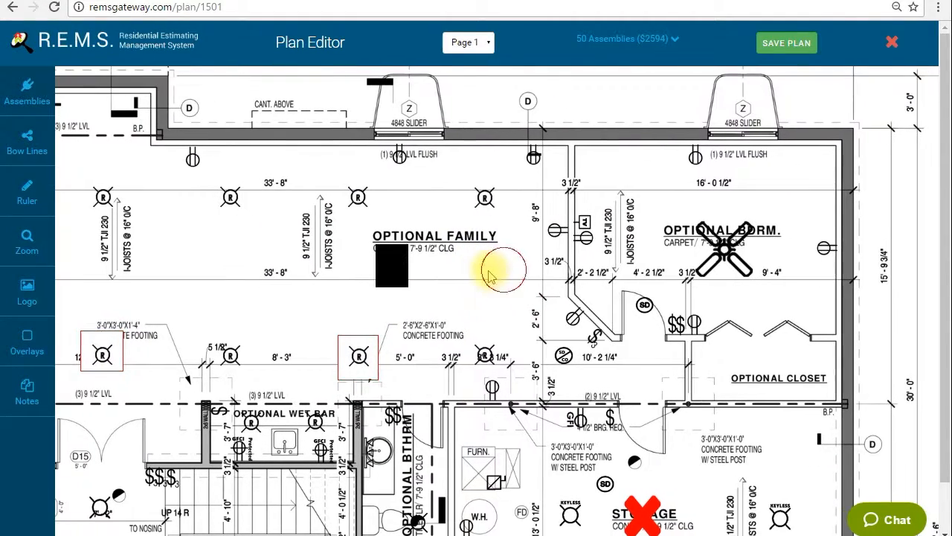
drag(803, 330, 733, 272)
drag(755, 305, 777, 357)
drag(378, 302, 561, 308)
drag(436, 313, 485, 317)
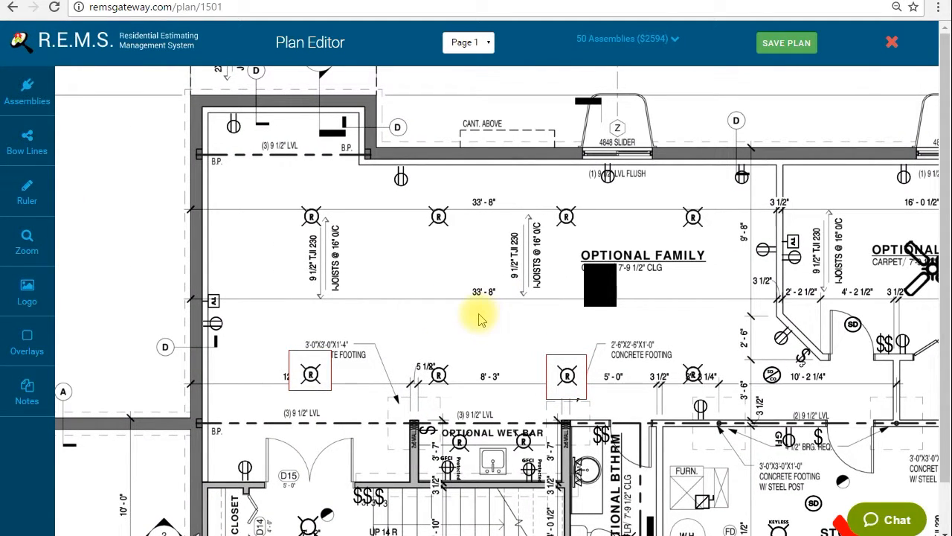